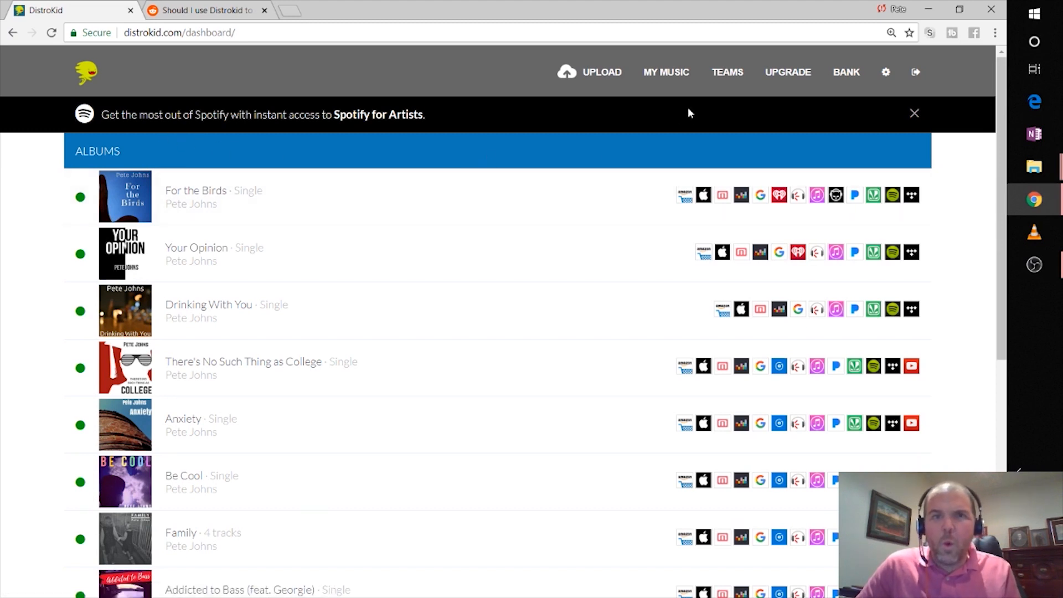
Compare the subscription plans, upgrade the account to Musician Plus, and return to the album dashboard
click(794, 74)
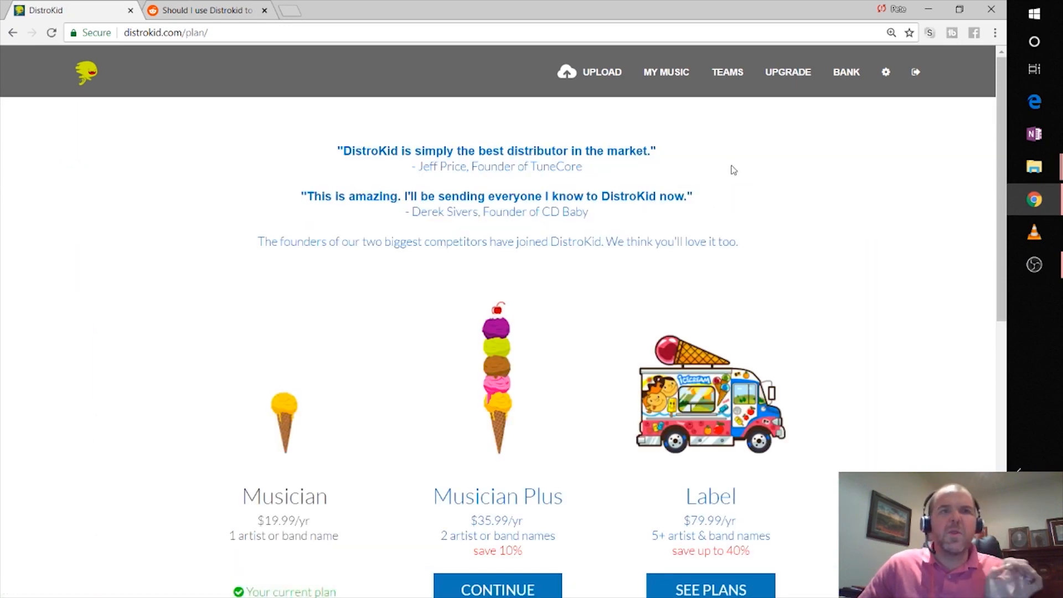
scroll(806, 178, down, 1)
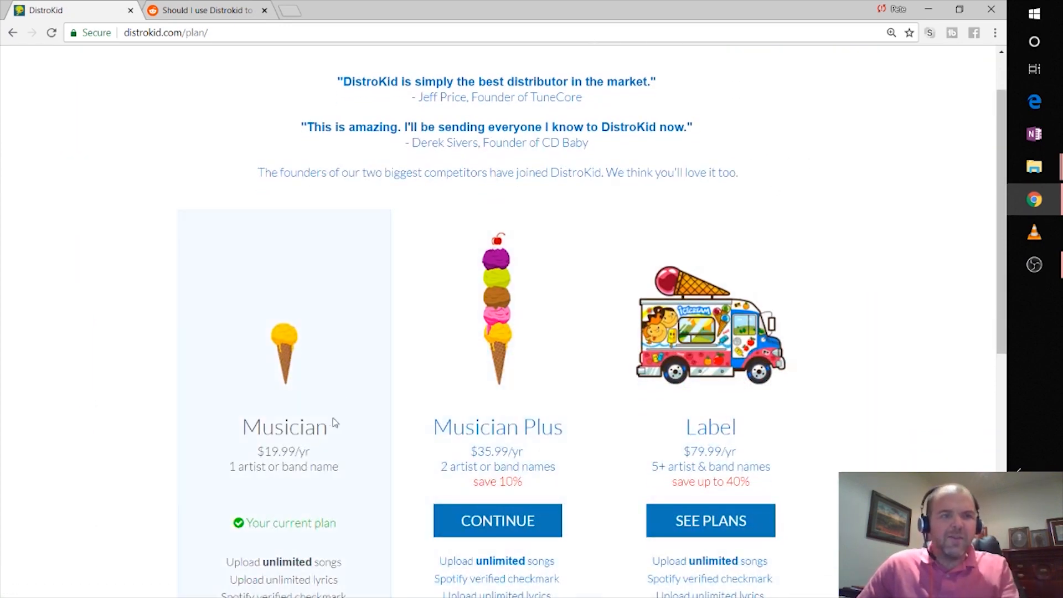
scroll(309, 443, down, 2)
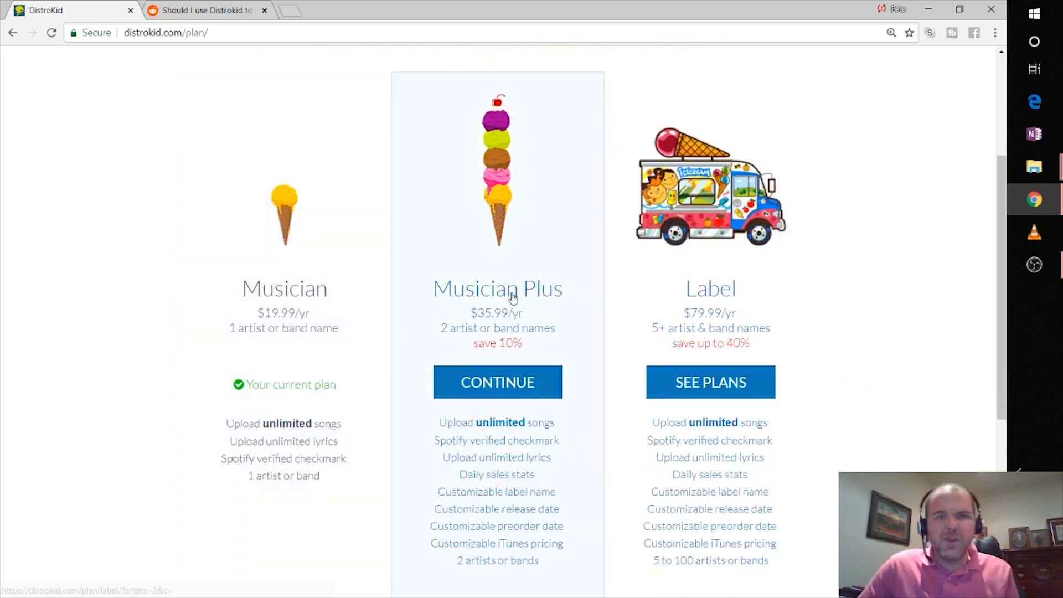
scroll(513, 299, down, 1)
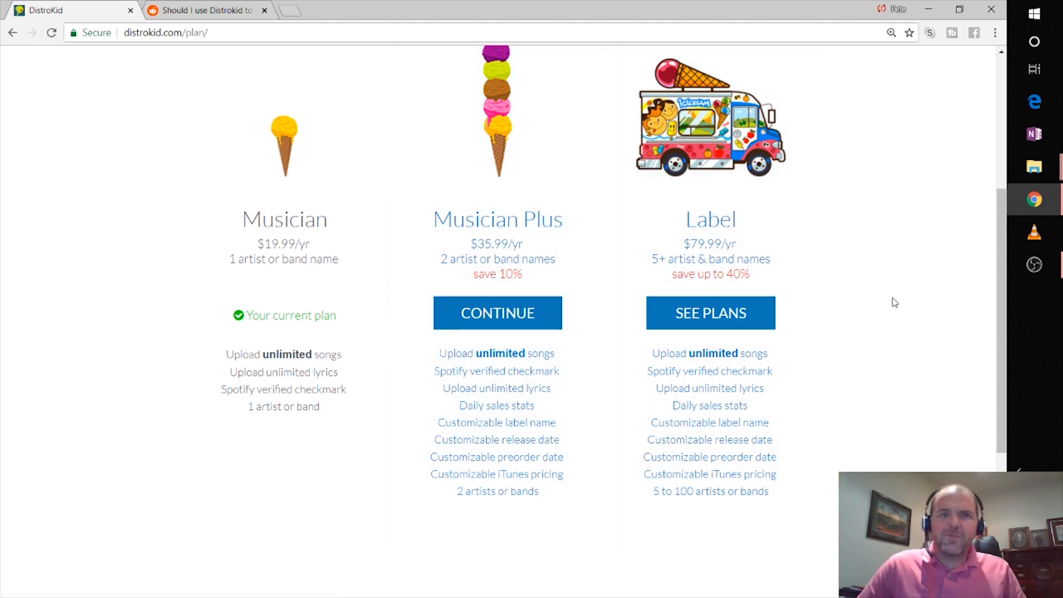
scroll(895, 302, up, 1)
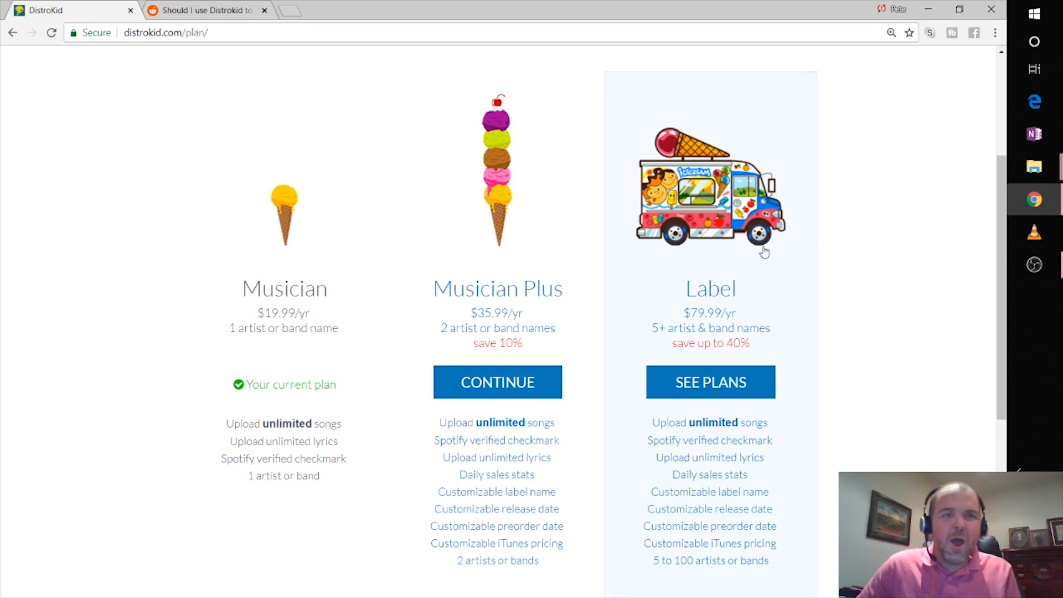
click(497, 387)
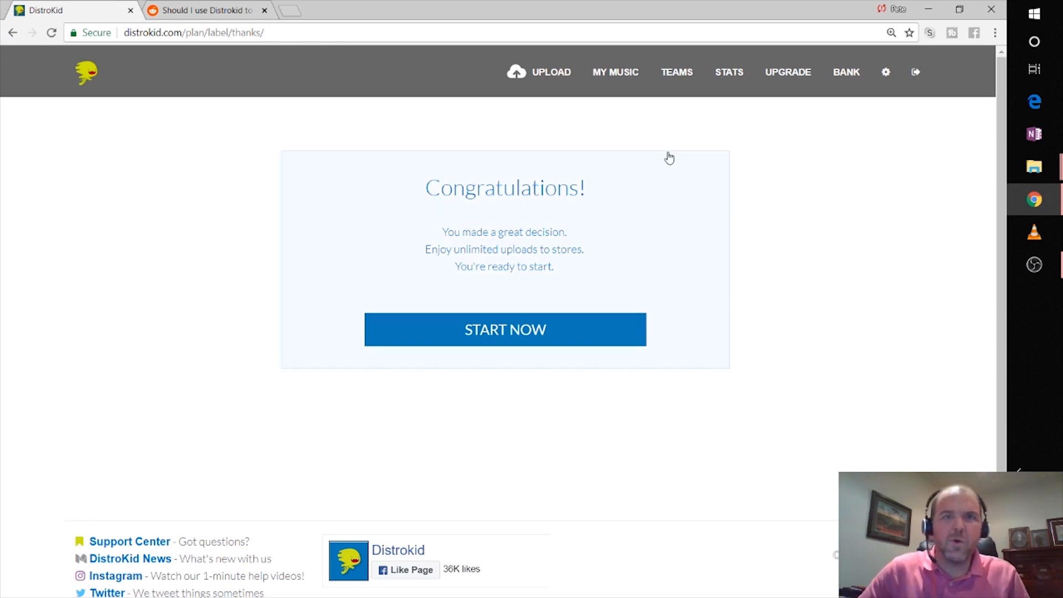
click(521, 332)
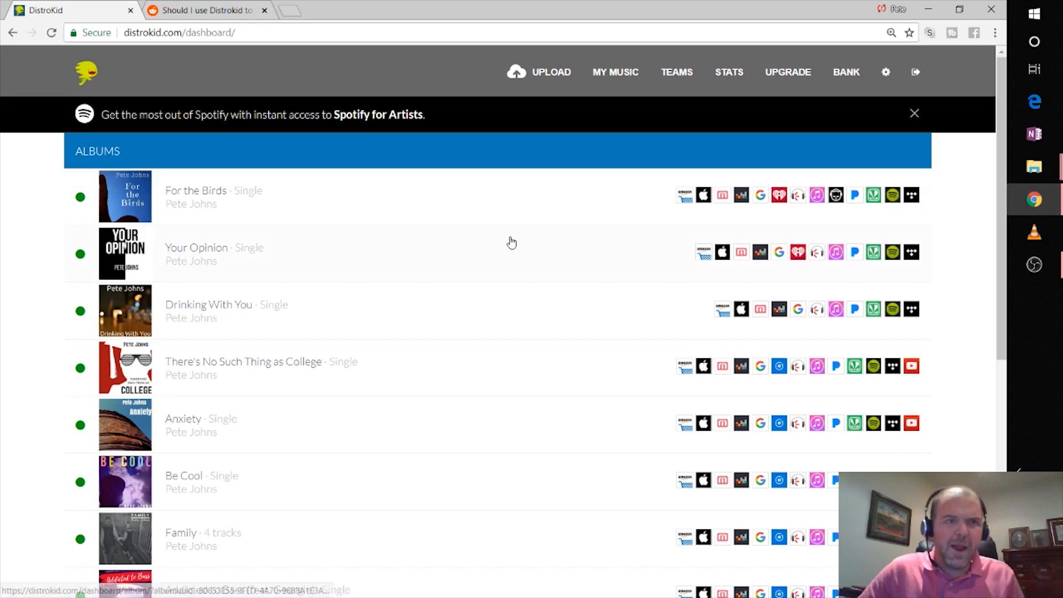
Look over the album list and open the form for uploading new music
scroll(498, 231, down, 3)
scroll(499, 231, down, 2)
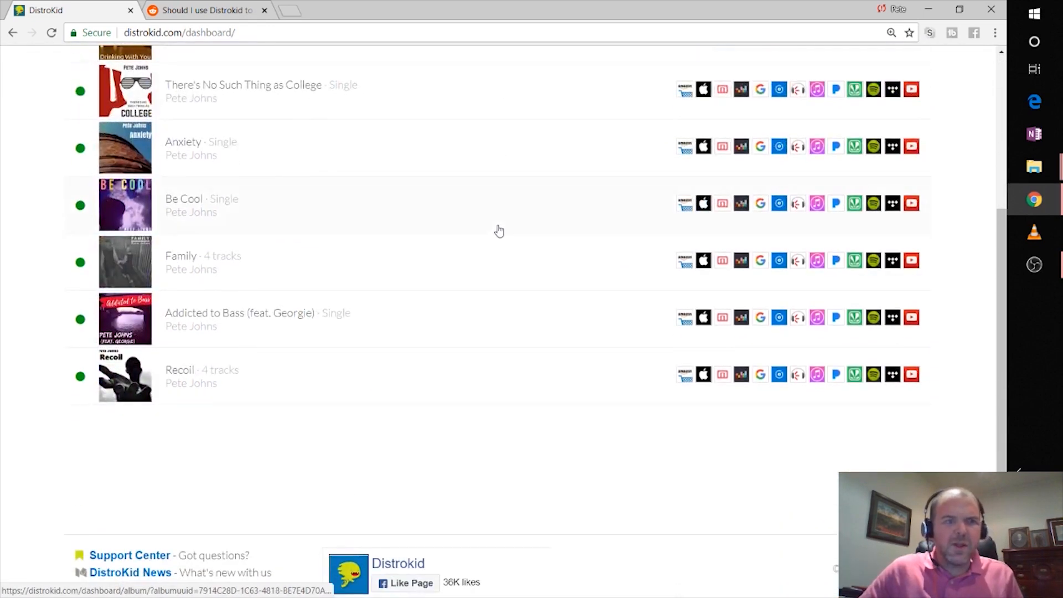
scroll(499, 231, up, 5)
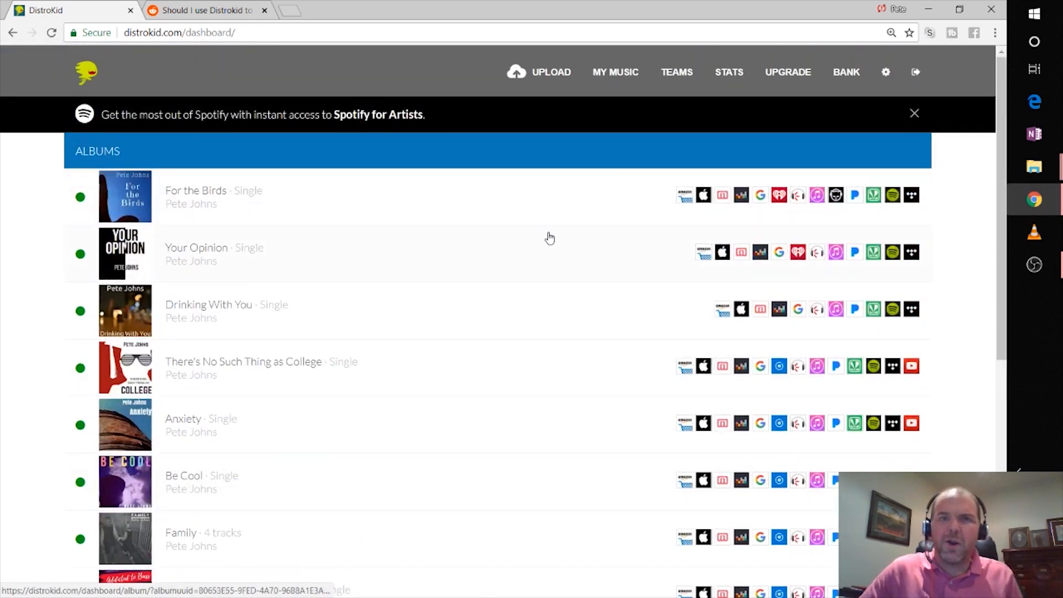
click(554, 77)
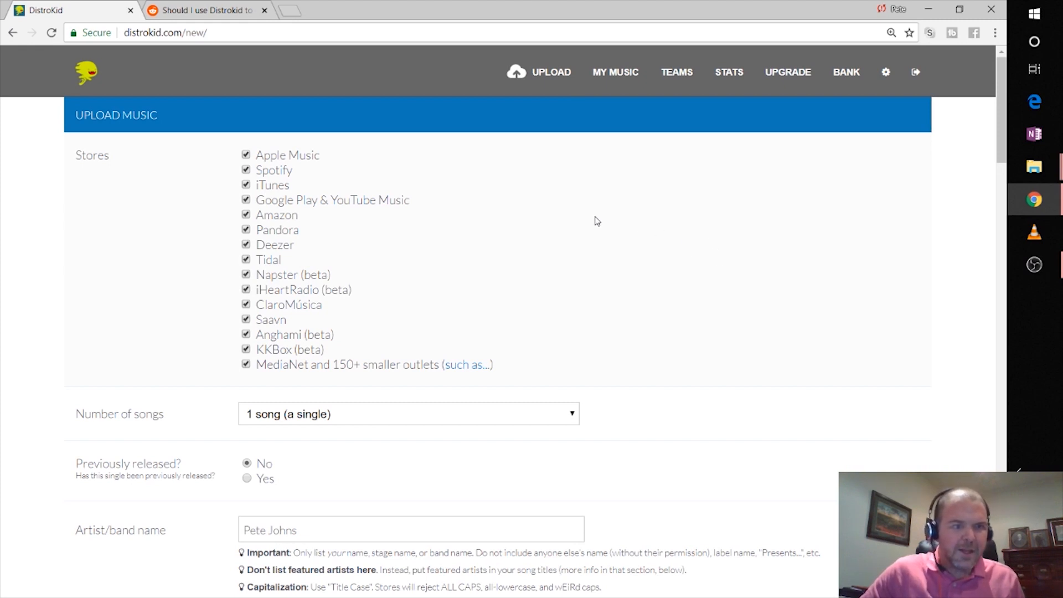
Examine the upload form's artist, release date, preorder and record label fields
scroll(595, 221, down, 3)
scroll(659, 194, down, 3)
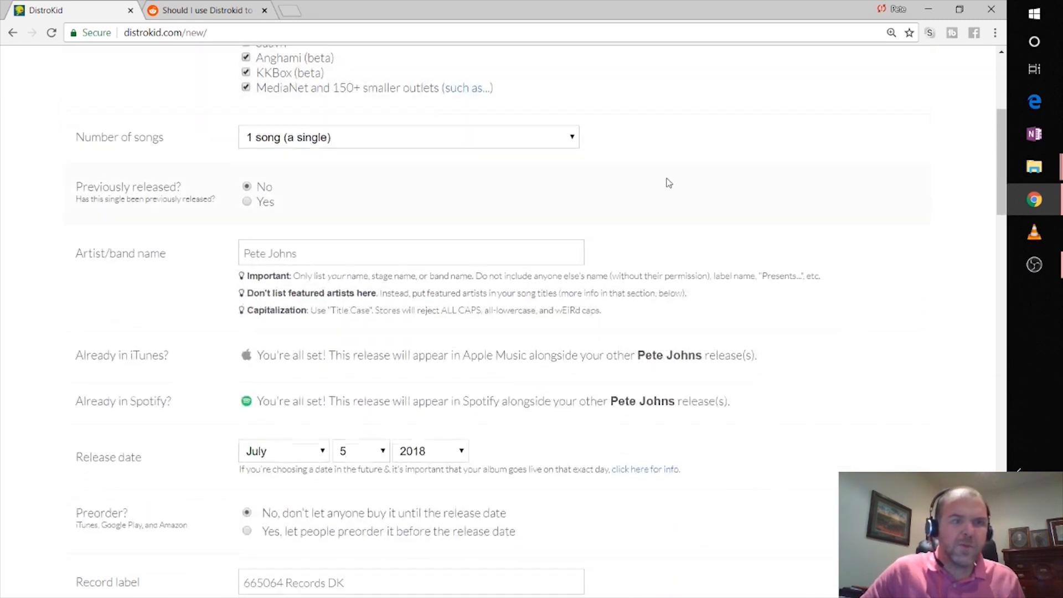
scroll(672, 173, down, 3)
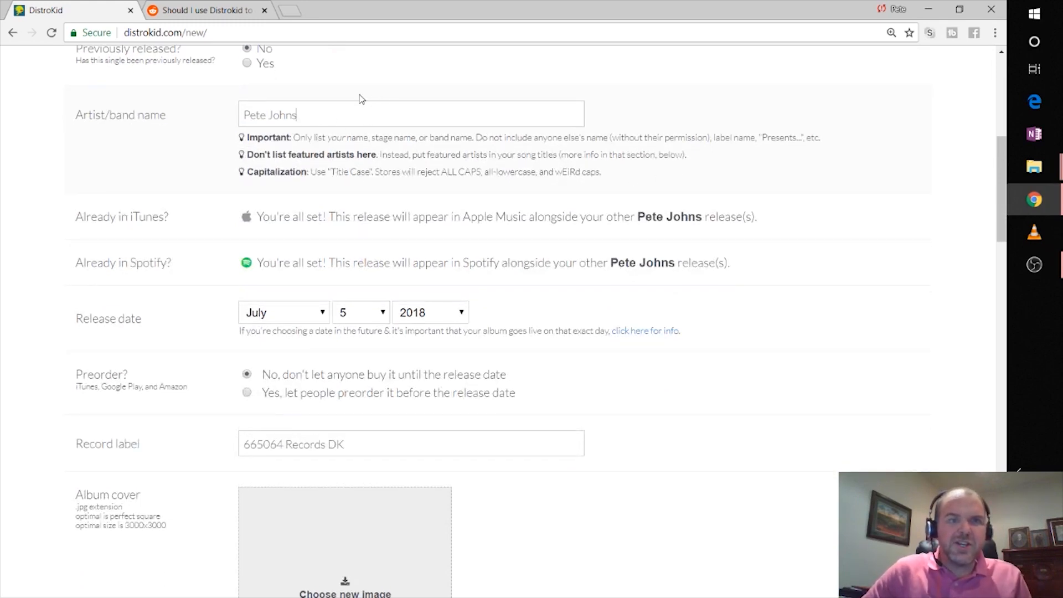
scroll(604, 136, up, 3)
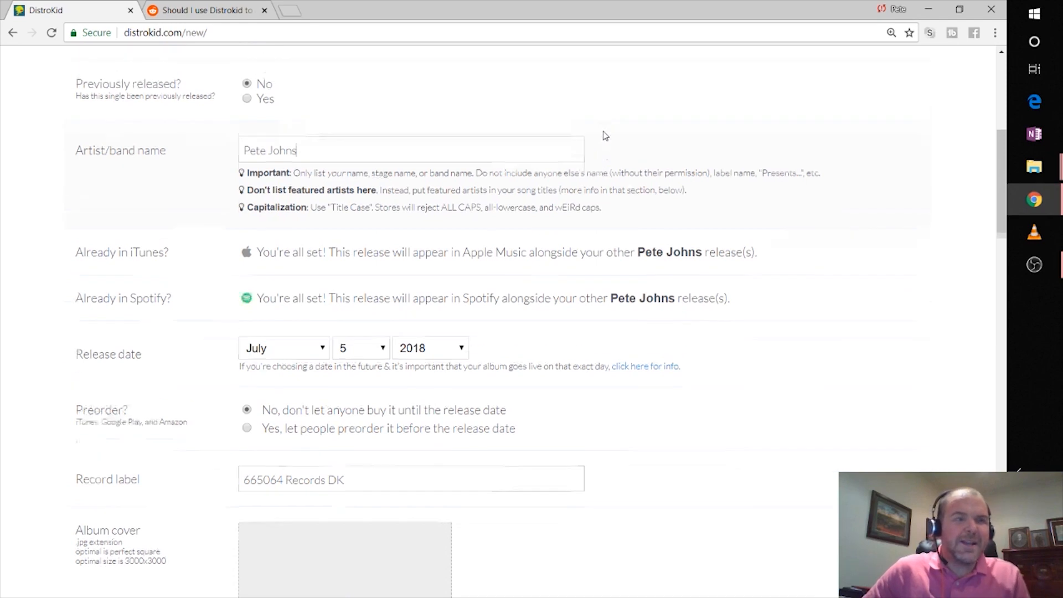
scroll(606, 136, down, 3)
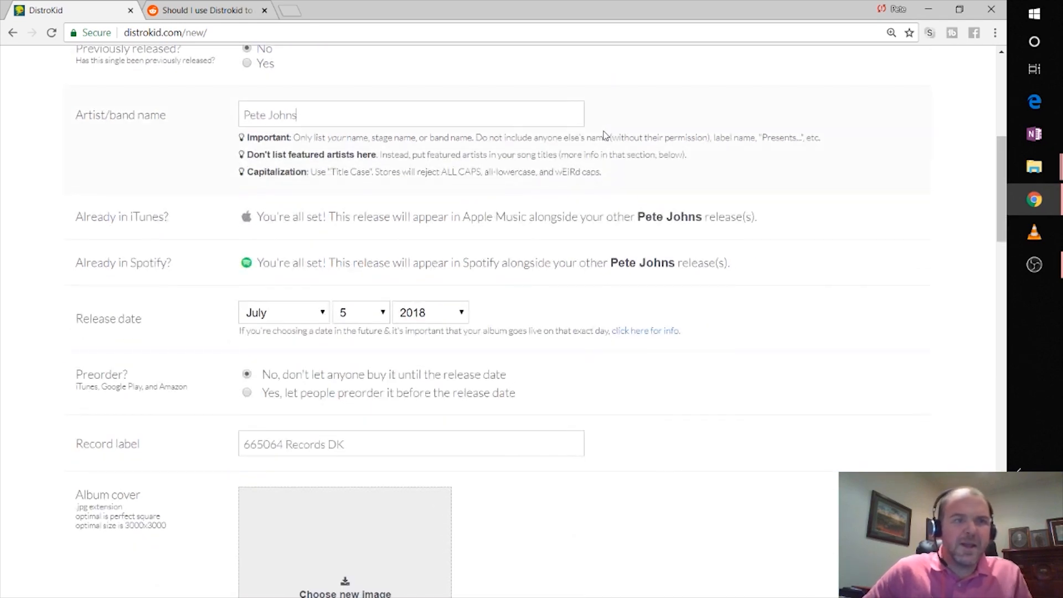
scroll(598, 132, down, 1)
scroll(596, 135, down, 1)
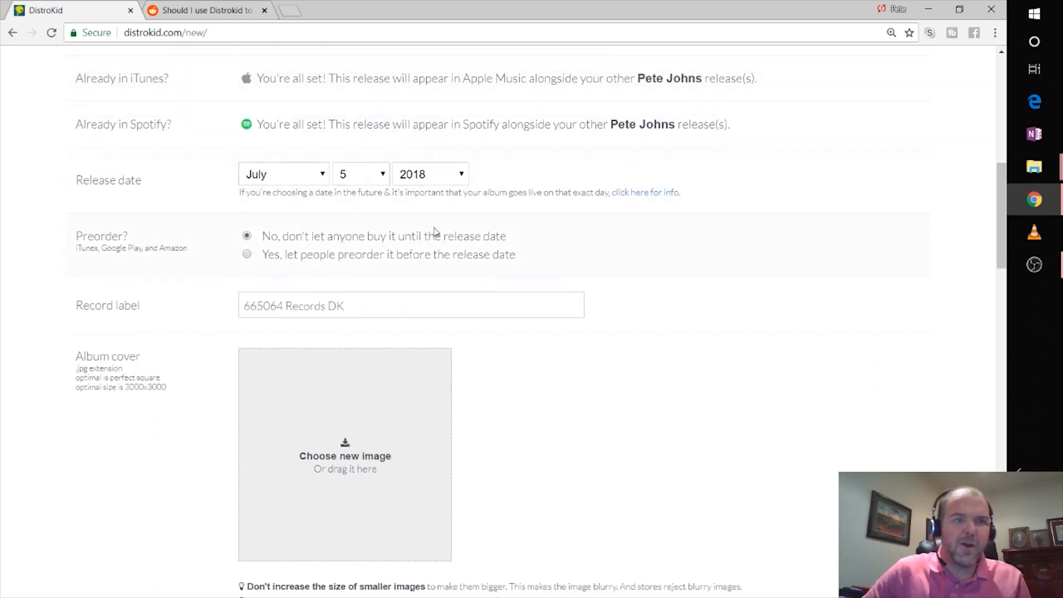
drag(398, 304, 199, 308)
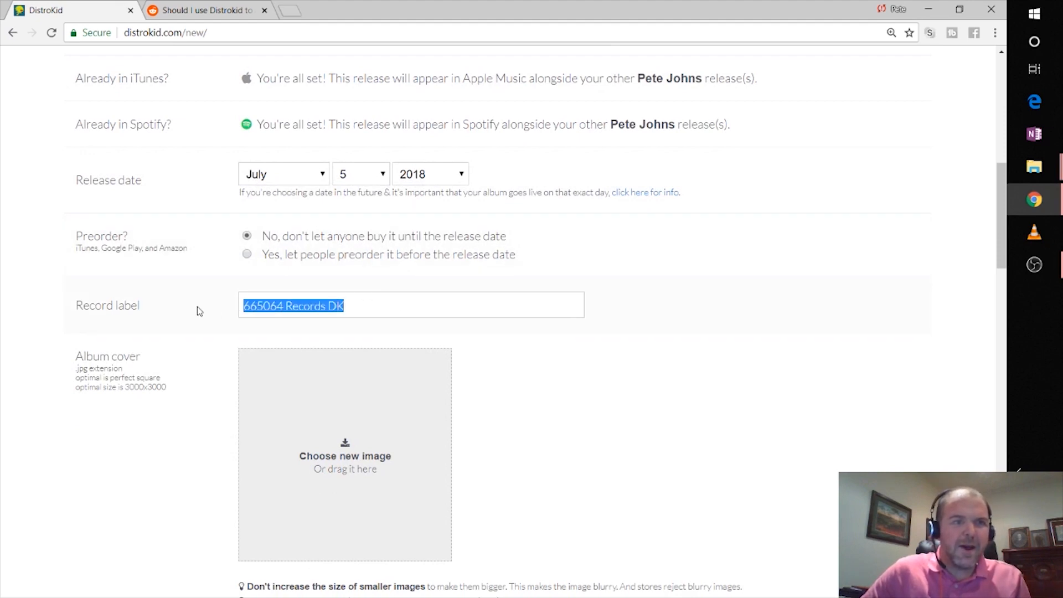
click(715, 250)
scroll(715, 252, down, 2)
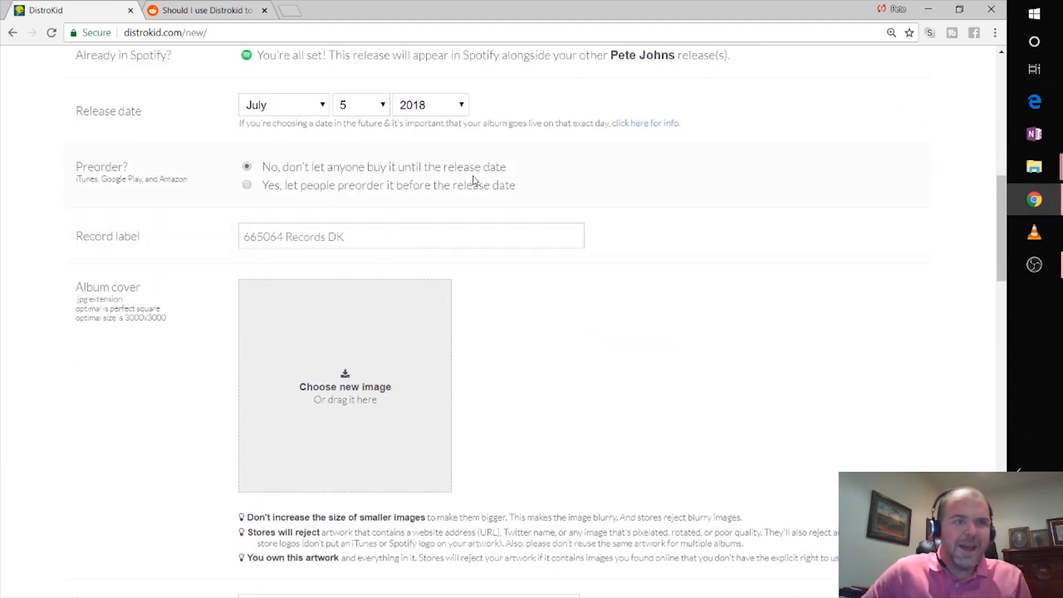
Check the month, day and year choices for the release date without changing them
click(317, 110)
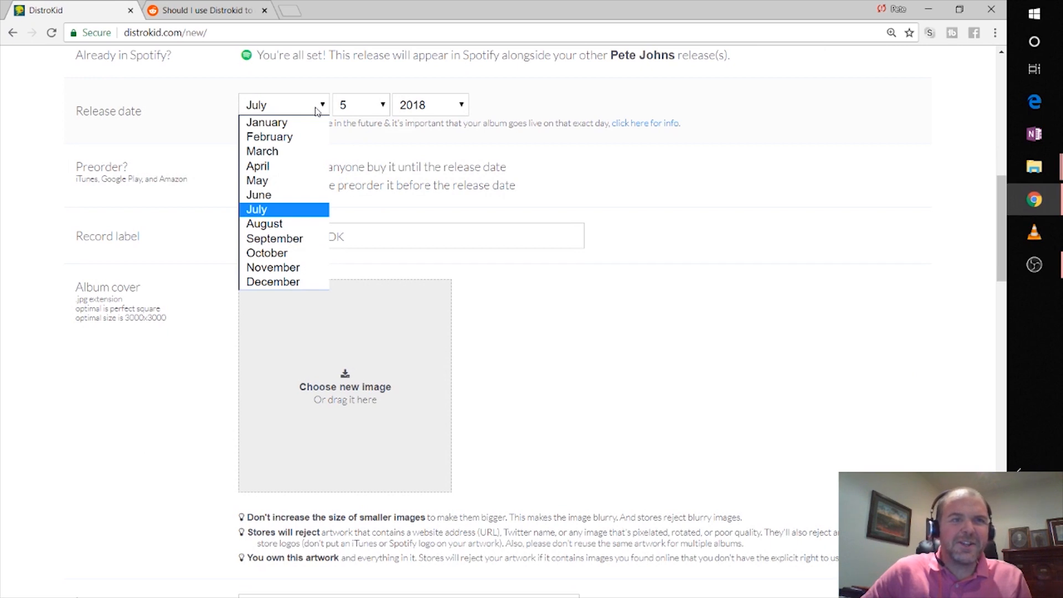
click(317, 110)
click(380, 111)
click(379, 111)
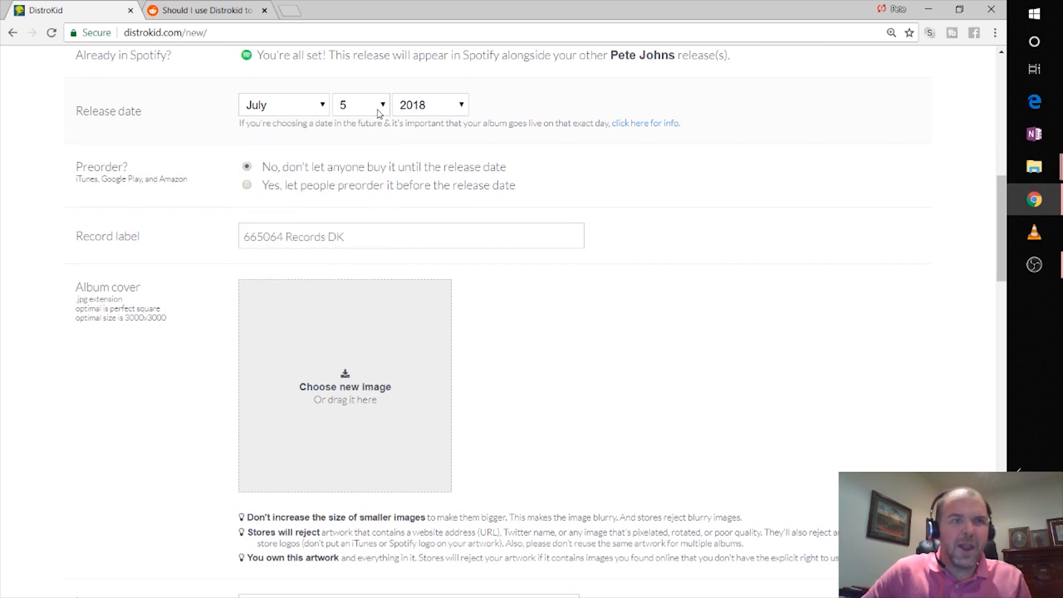
click(451, 108)
click(511, 102)
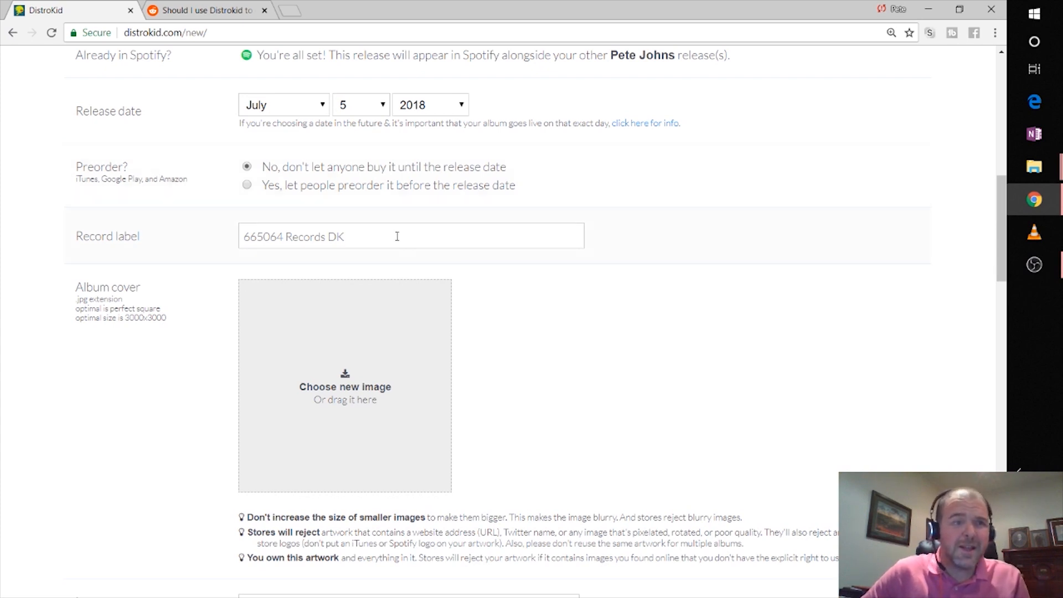
Set the record label to "Studio Live Today Records"
drag(367, 237, 209, 237)
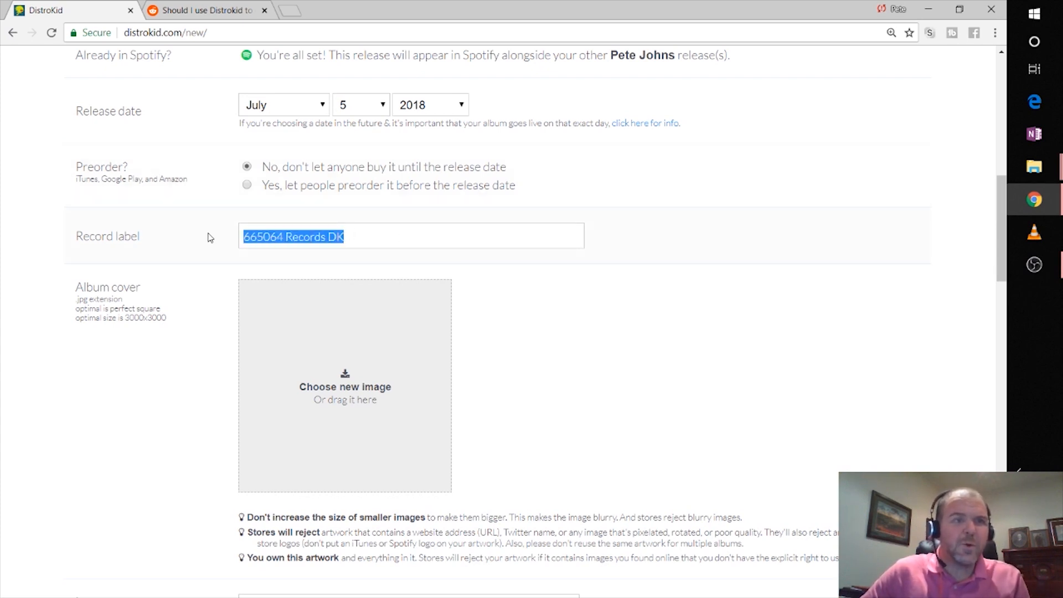
text(S)
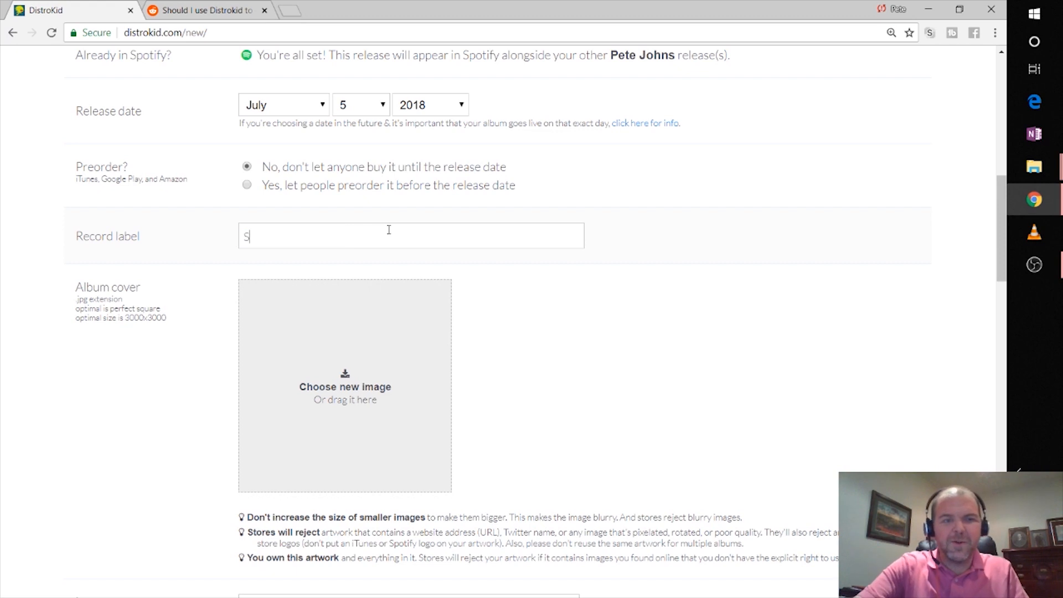
text(tudio Li)
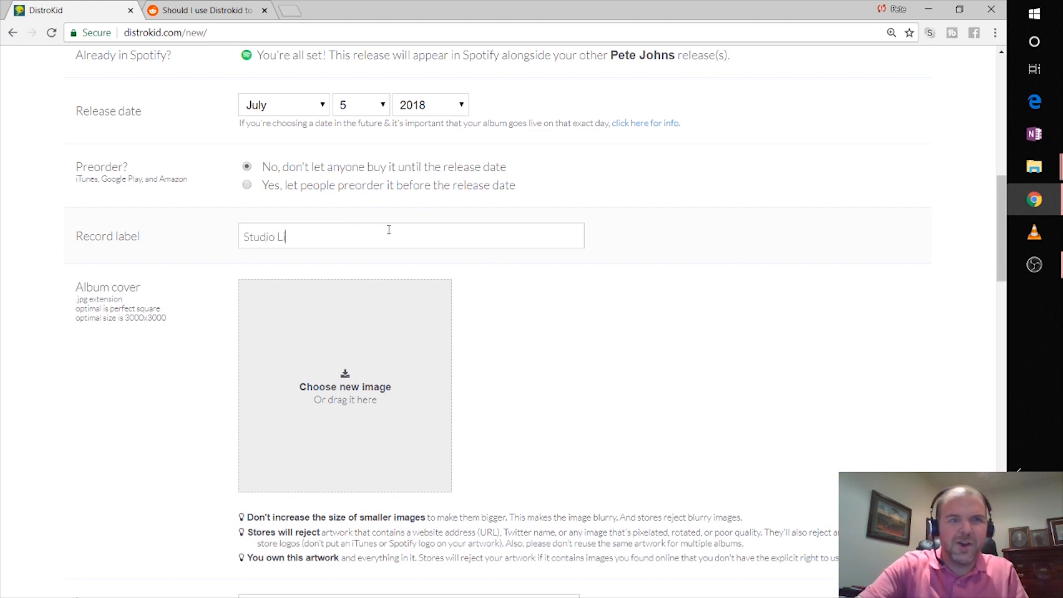
text(ve Today Recor)
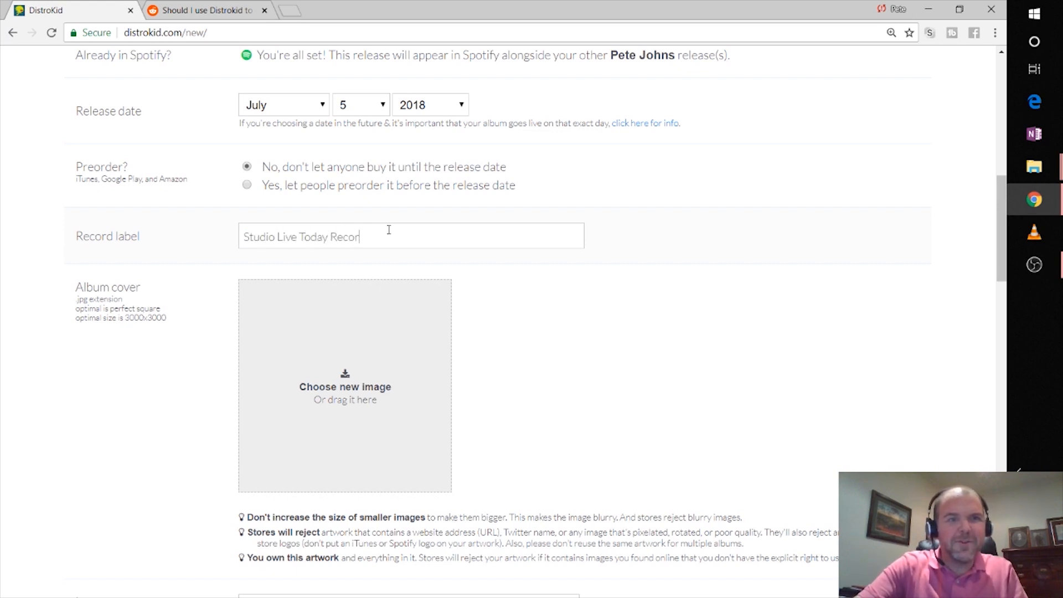
text(ds)
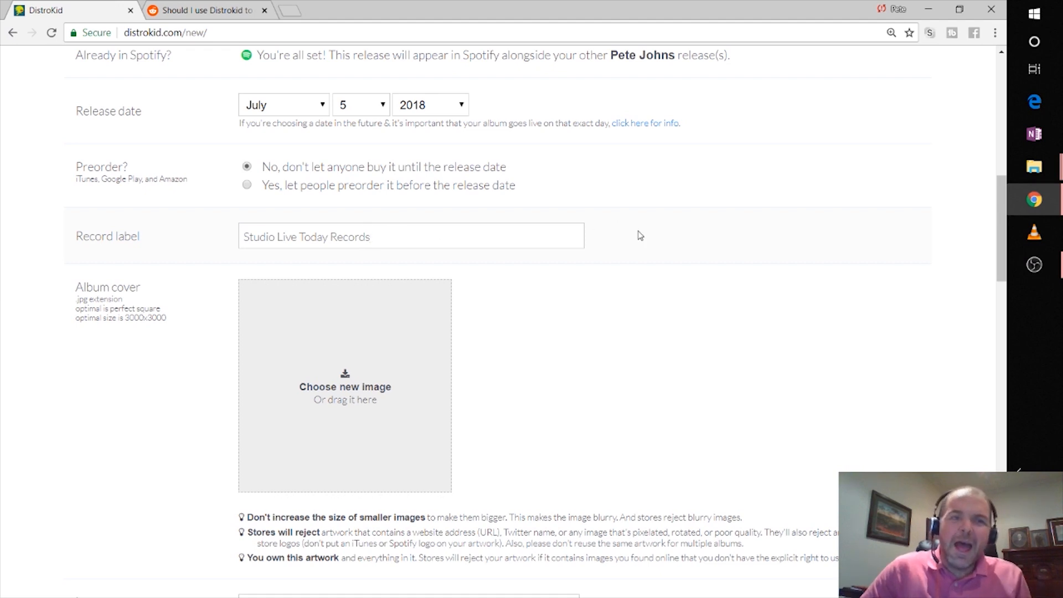
Review the artwork, genre and Track 1 fields, and check the available track price options
scroll(639, 235, down, 2)
scroll(543, 221, down, 2)
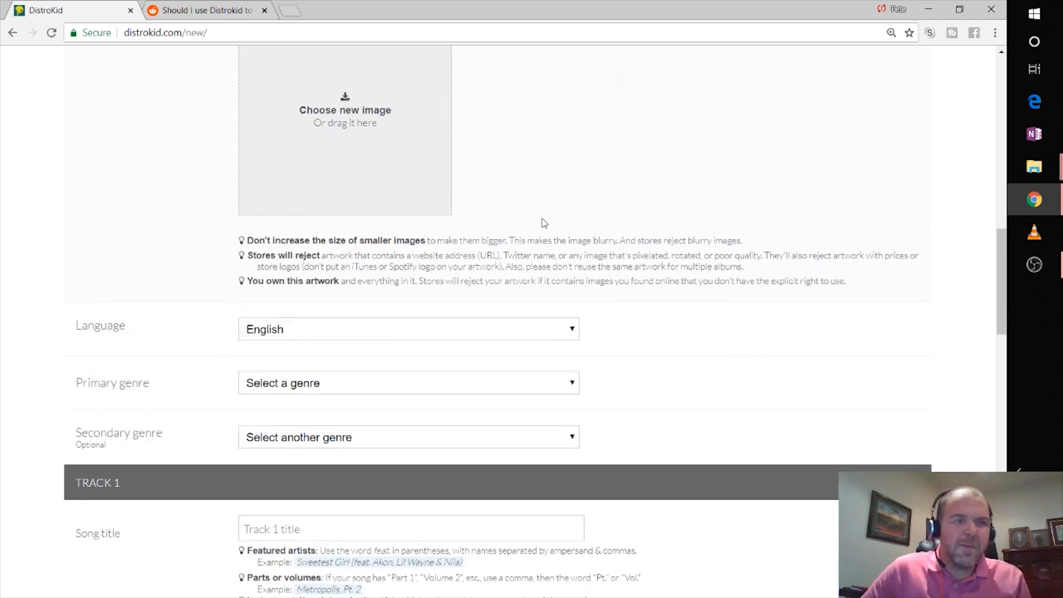
scroll(473, 240, down, 2)
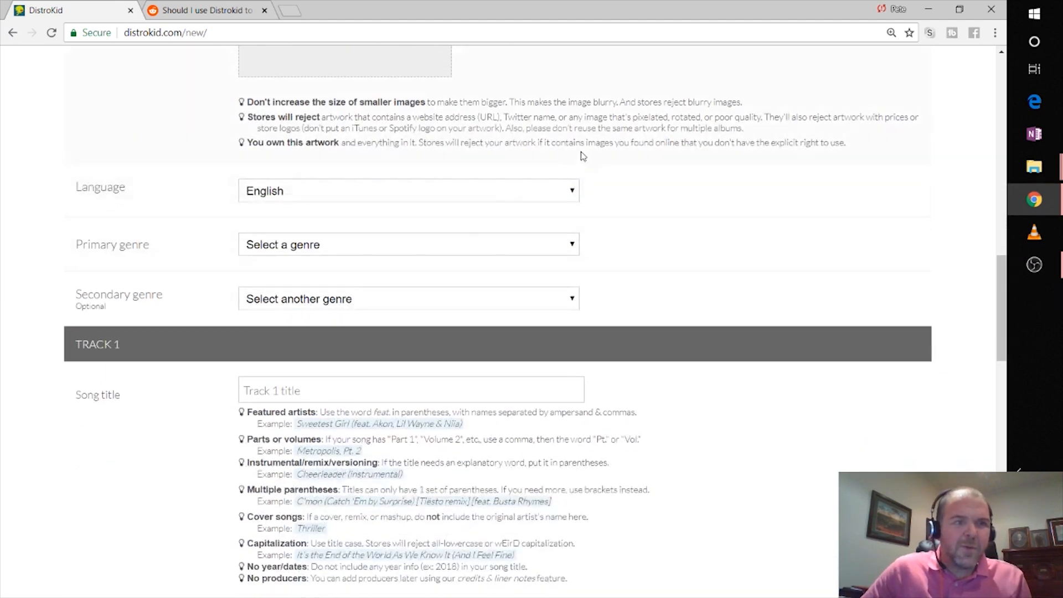
scroll(587, 155, down, 2)
scroll(595, 145, down, 2)
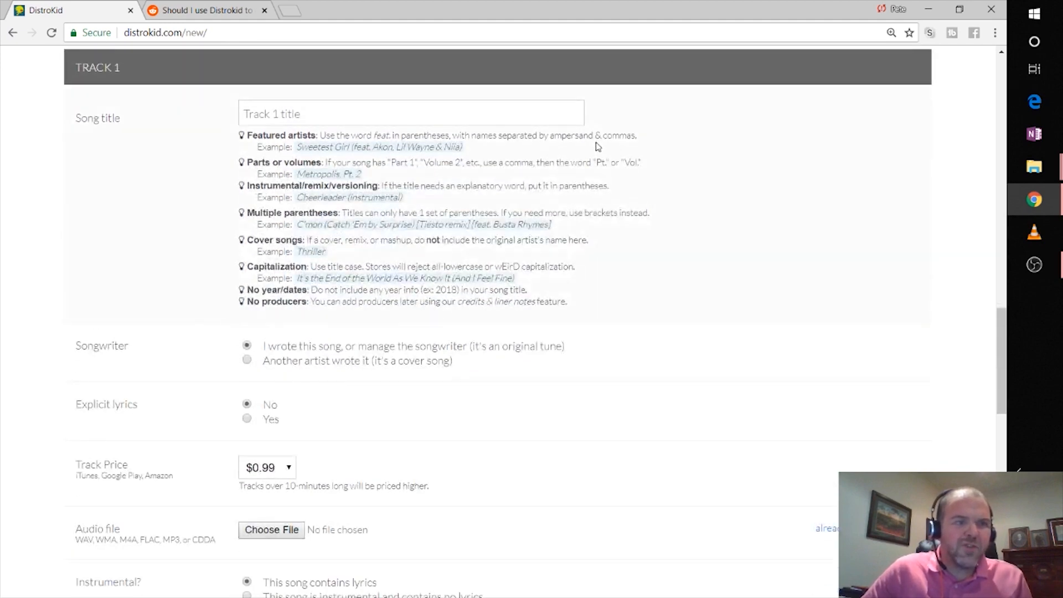
scroll(597, 149, down, 1)
click(289, 399)
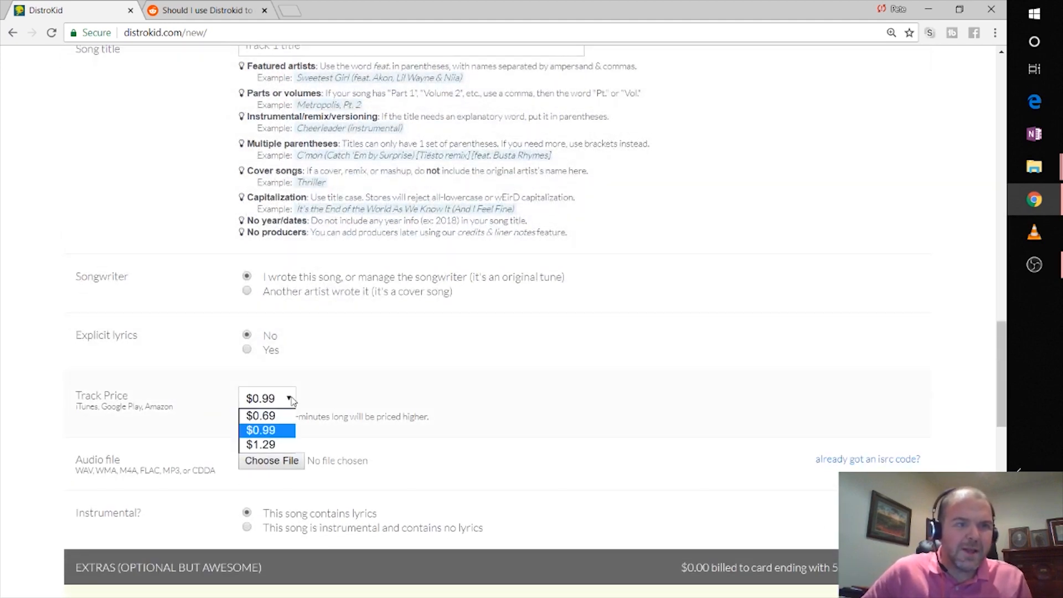
click(338, 395)
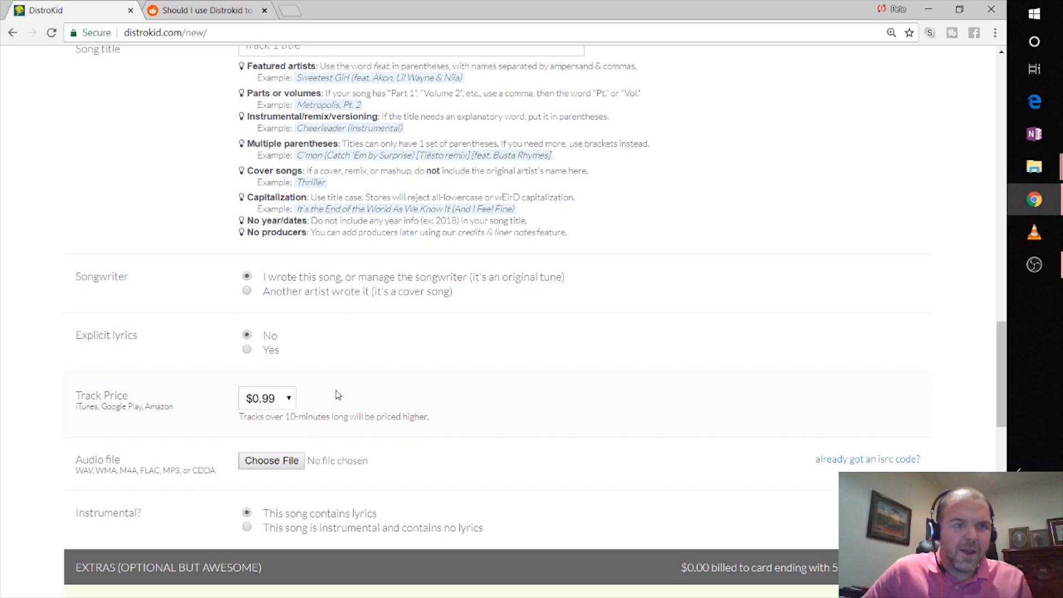
click(284, 399)
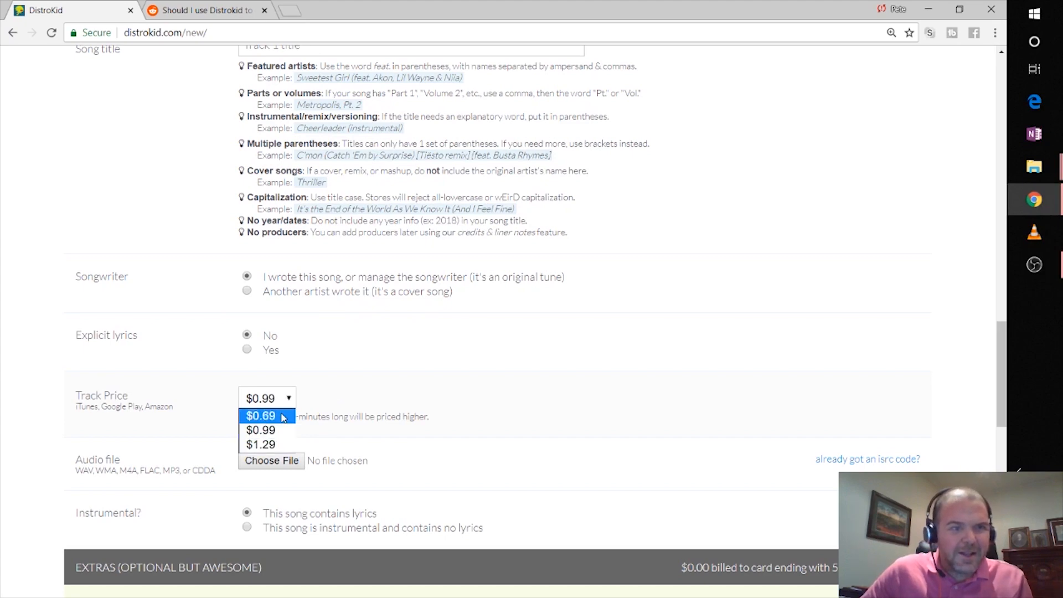
click(392, 377)
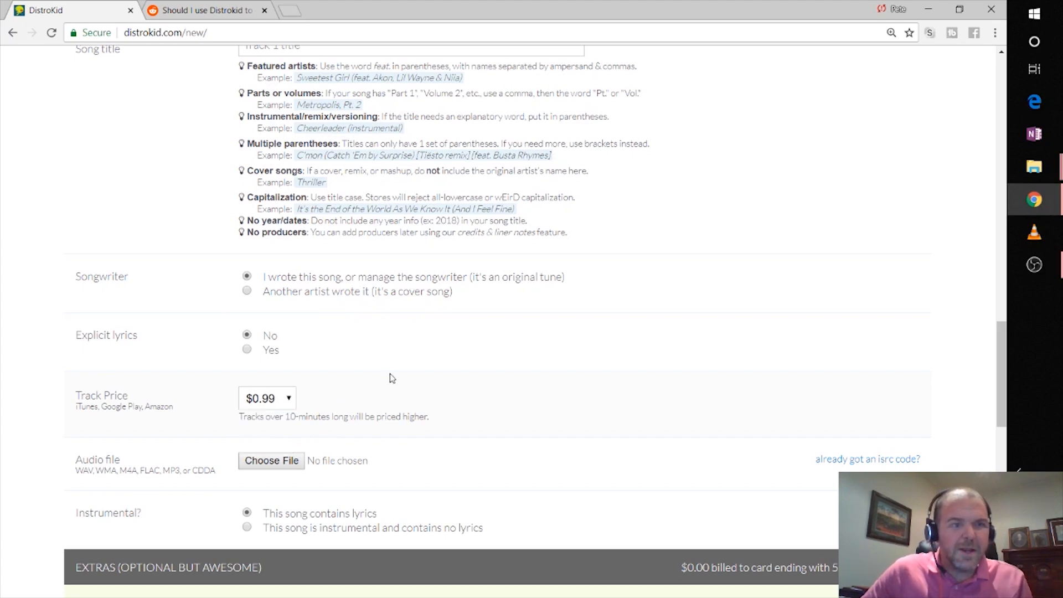
Set the number of songs for the release to 12 songs
scroll(545, 343, up, 5)
scroll(543, 337, up, 20)
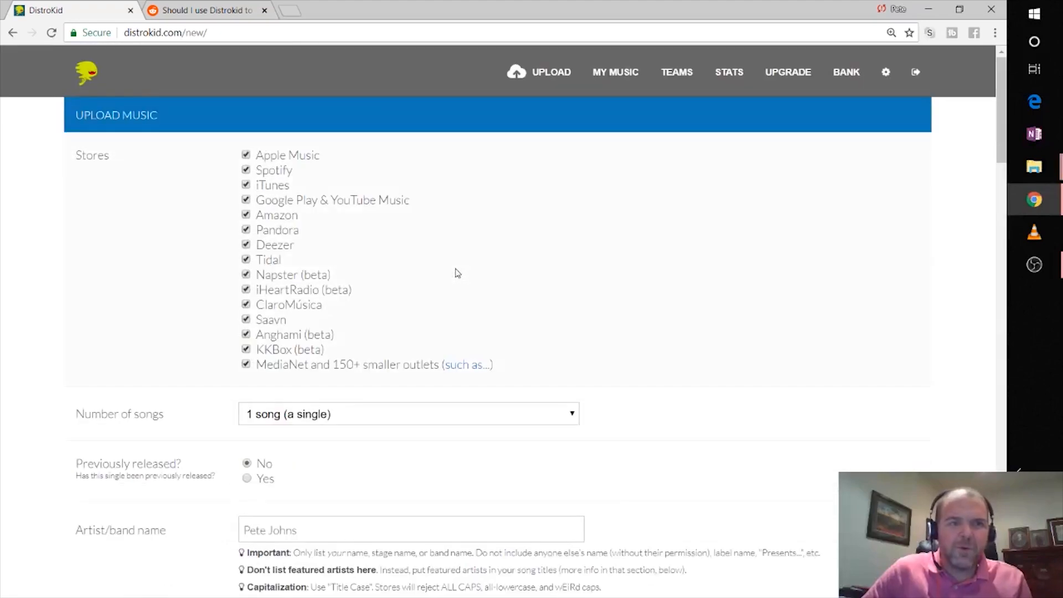
scroll(455, 271, up, 4)
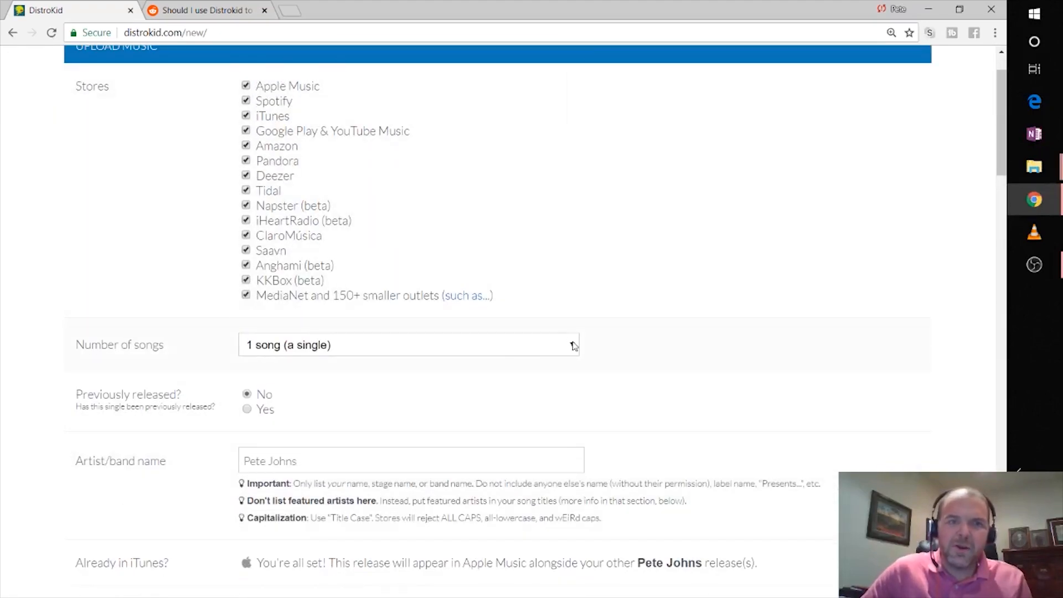
click(572, 346)
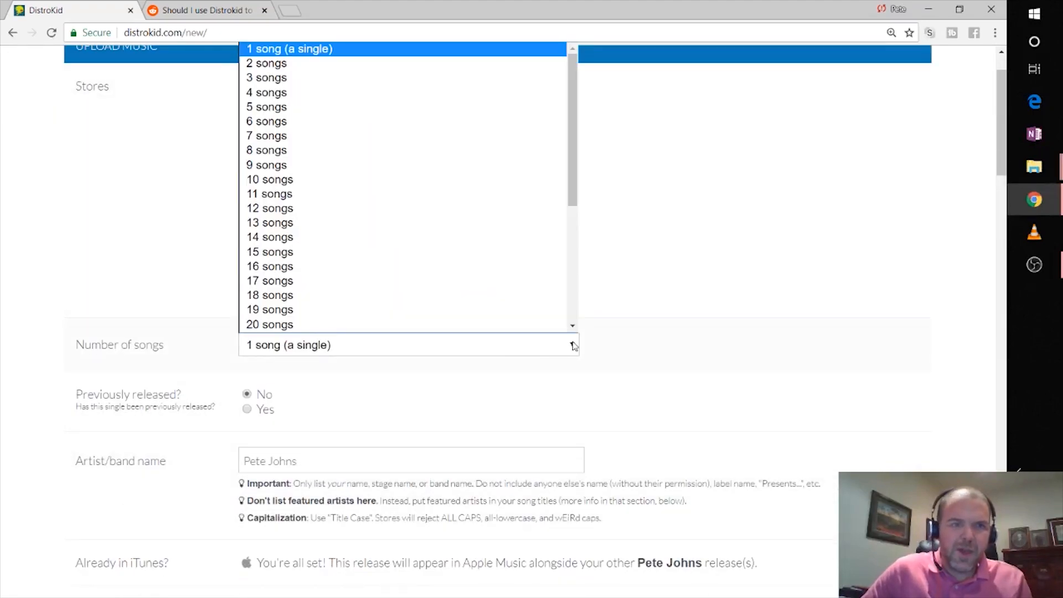
click(312, 209)
Try $14.99 as the album price, and set the album price to $5.99
scroll(505, 214, down, 6)
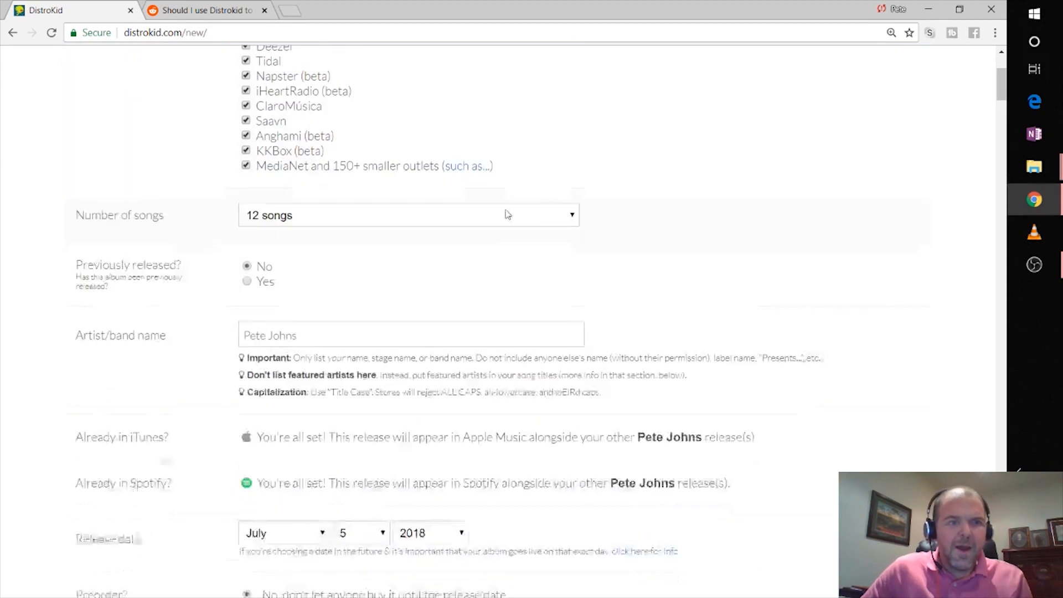
scroll(459, 190, down, 8)
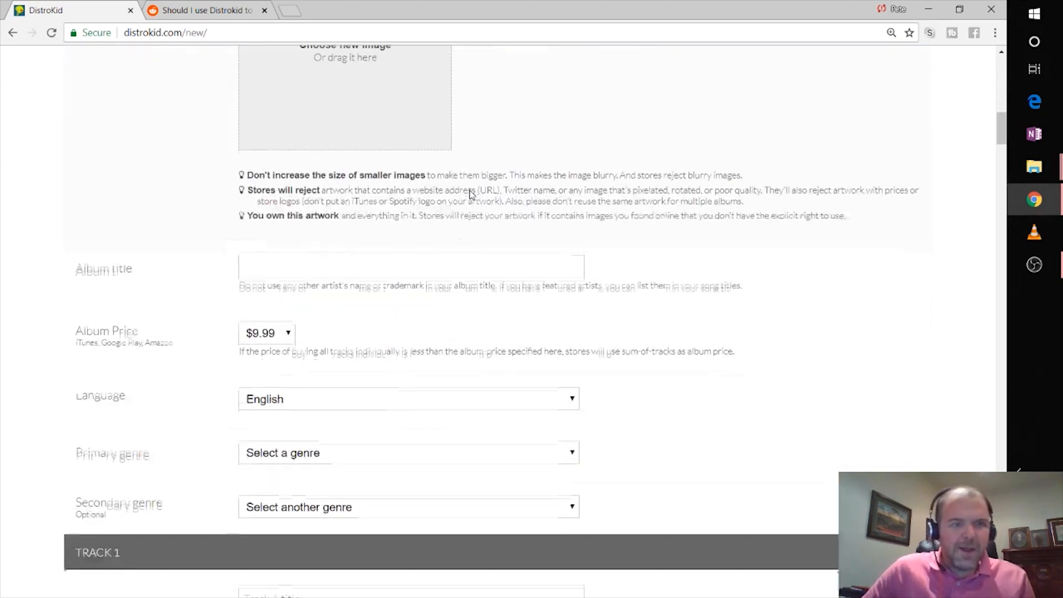
click(289, 334)
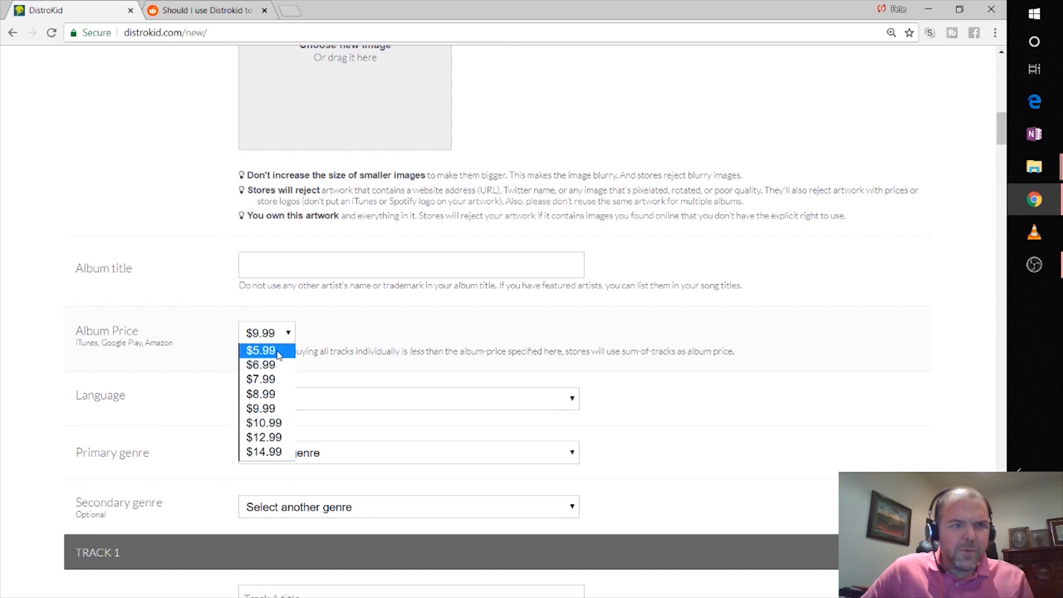
click(288, 335)
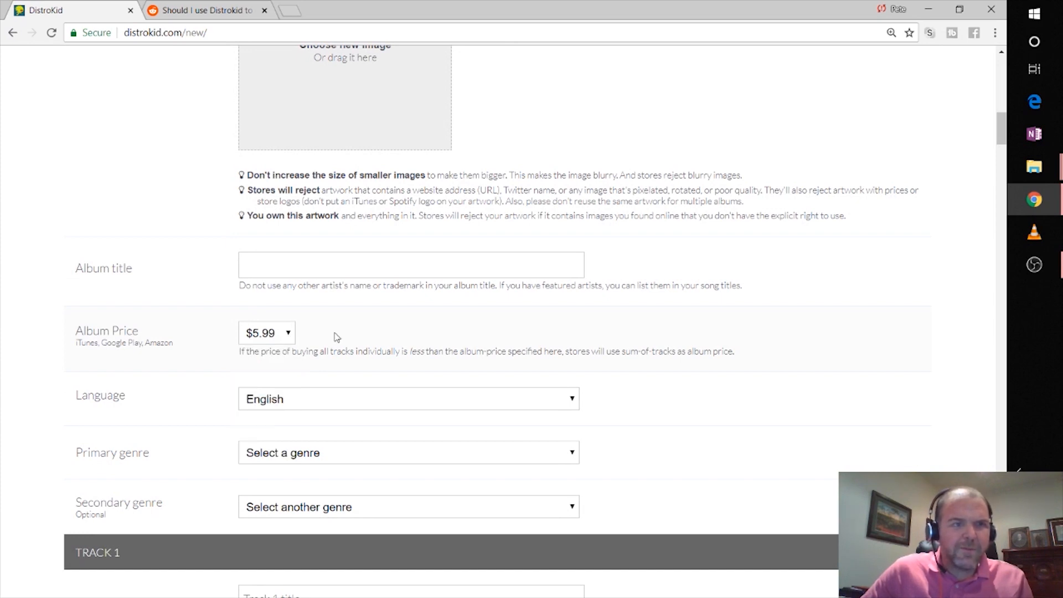
click(289, 334)
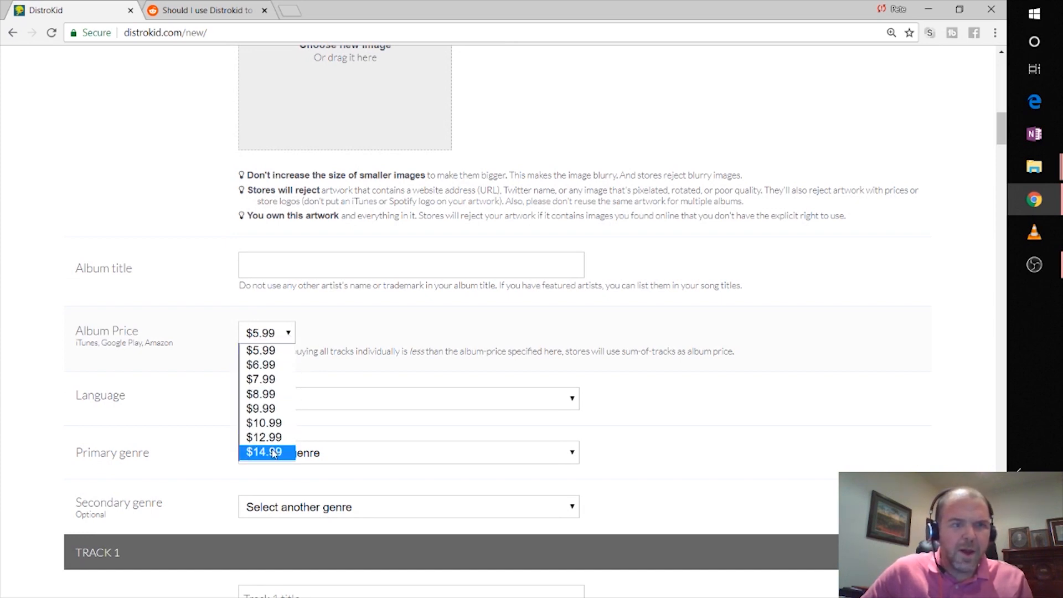
click(272, 453)
click(287, 334)
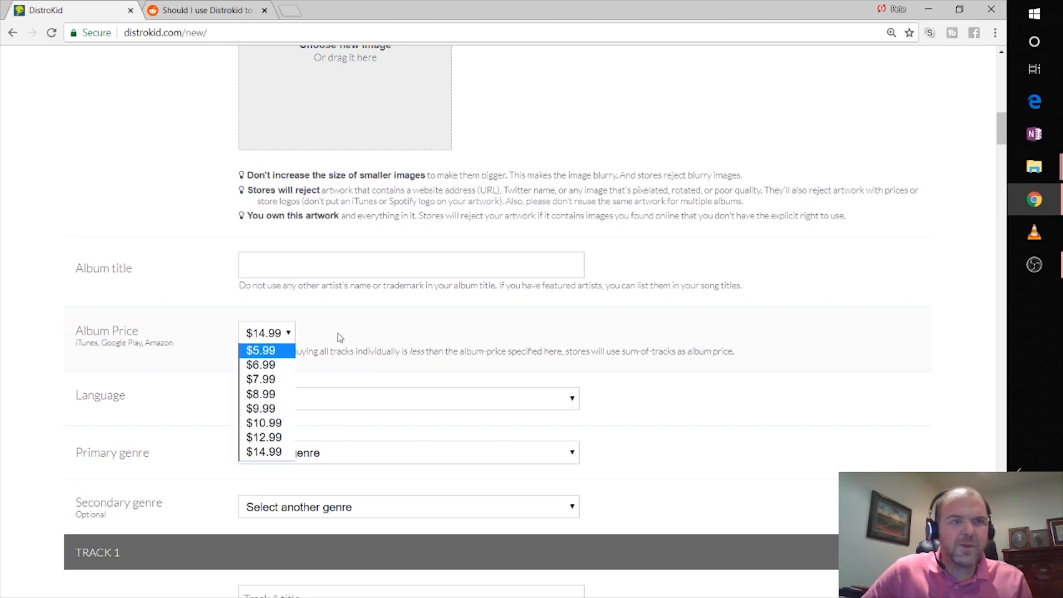
click(312, 336)
click(294, 334)
click(280, 352)
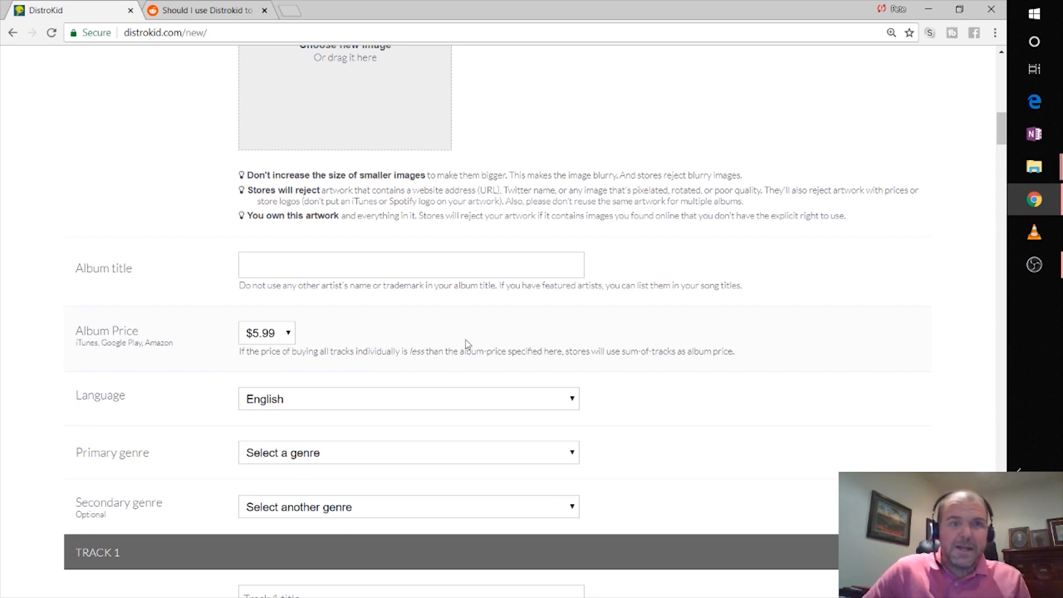
Review the album form from the store list through the Track 2 fields, including the available Track 1 price options
scroll(521, 338, up, 15)
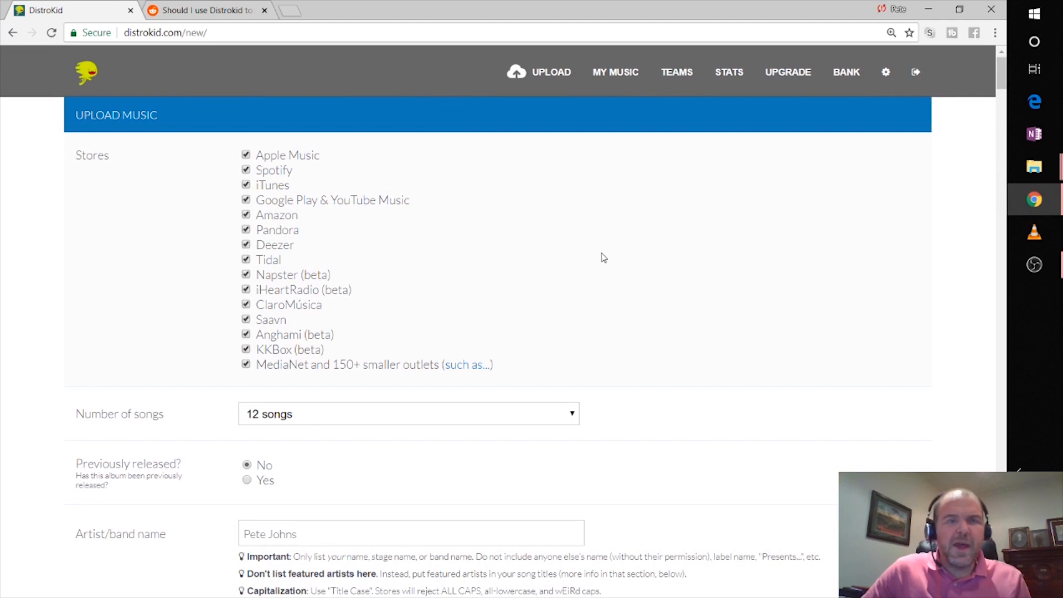
scroll(604, 258, down, 14)
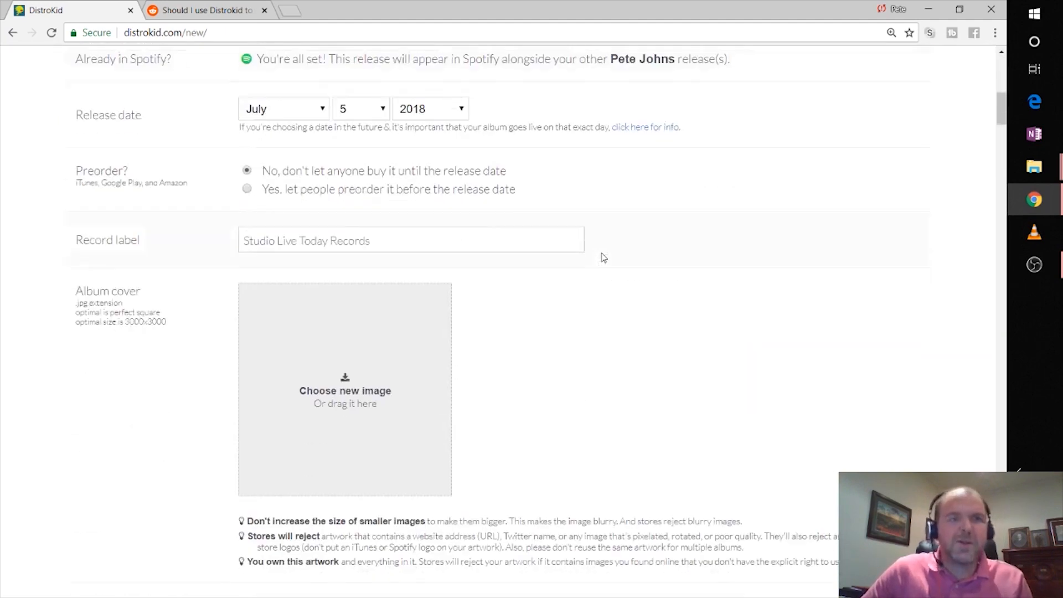
scroll(603, 257, down, 4)
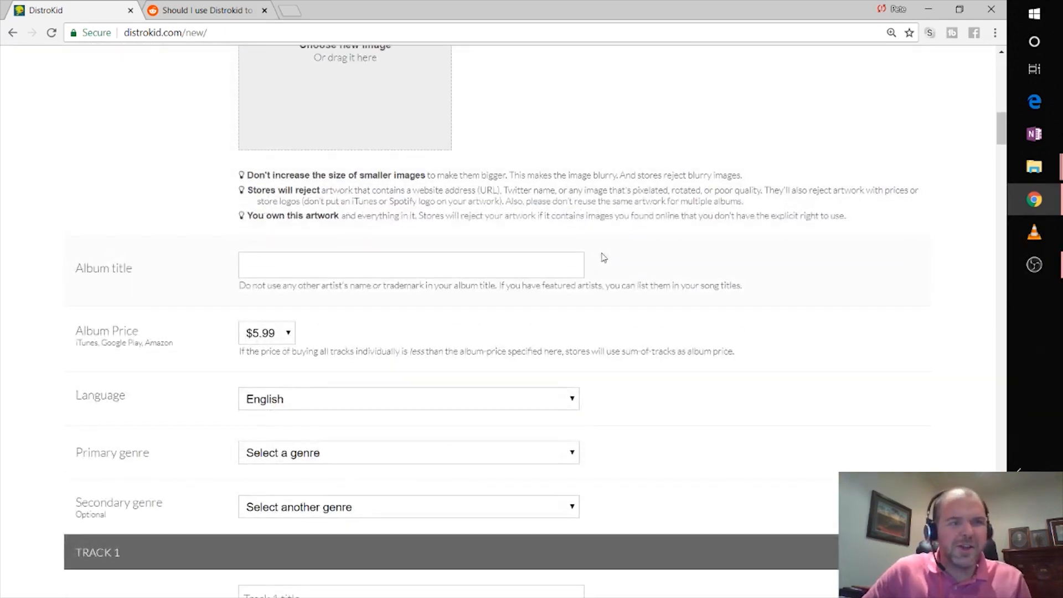
scroll(603, 257, down, 4)
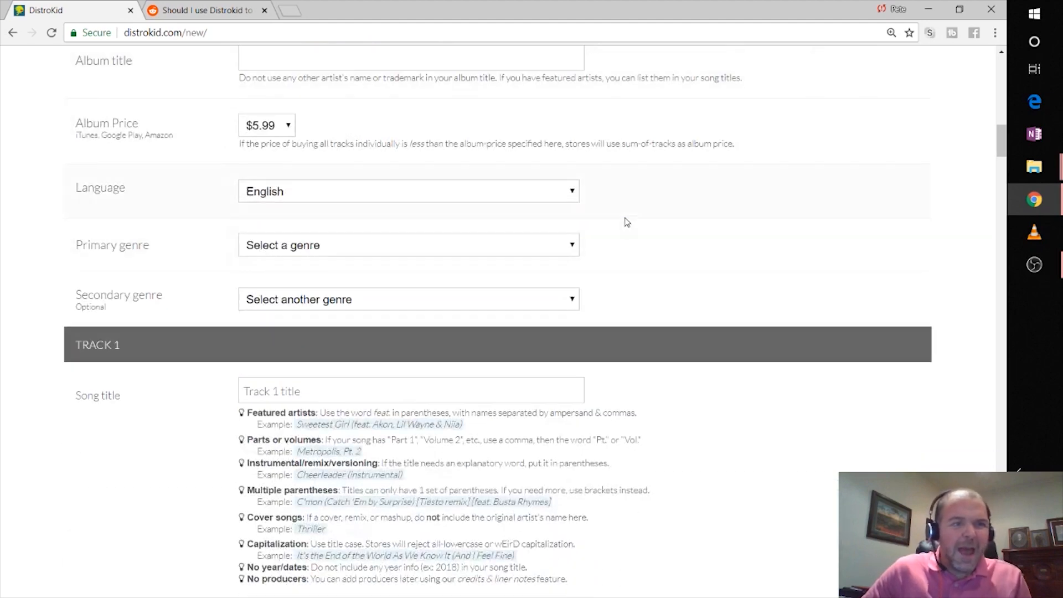
scroll(627, 218, down, 4)
scroll(626, 218, down, 3)
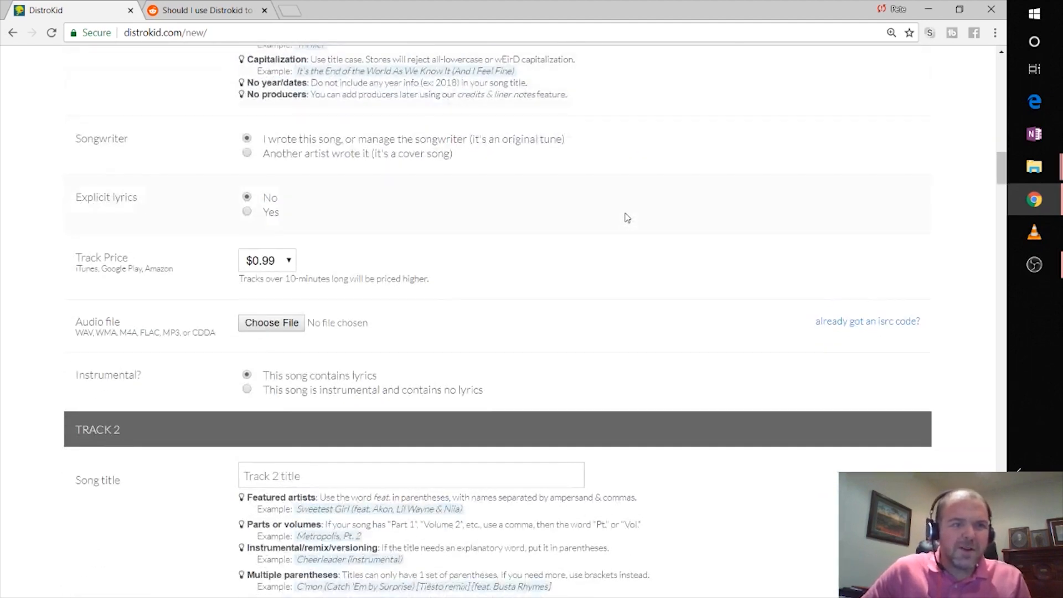
click(289, 264)
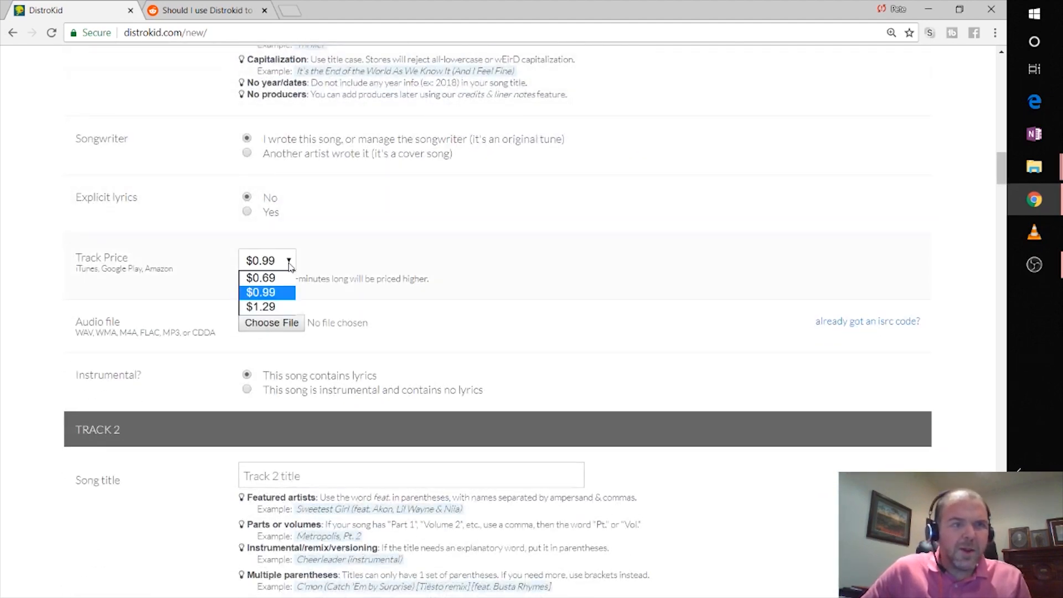
click(289, 264)
scroll(428, 260, down, 4)
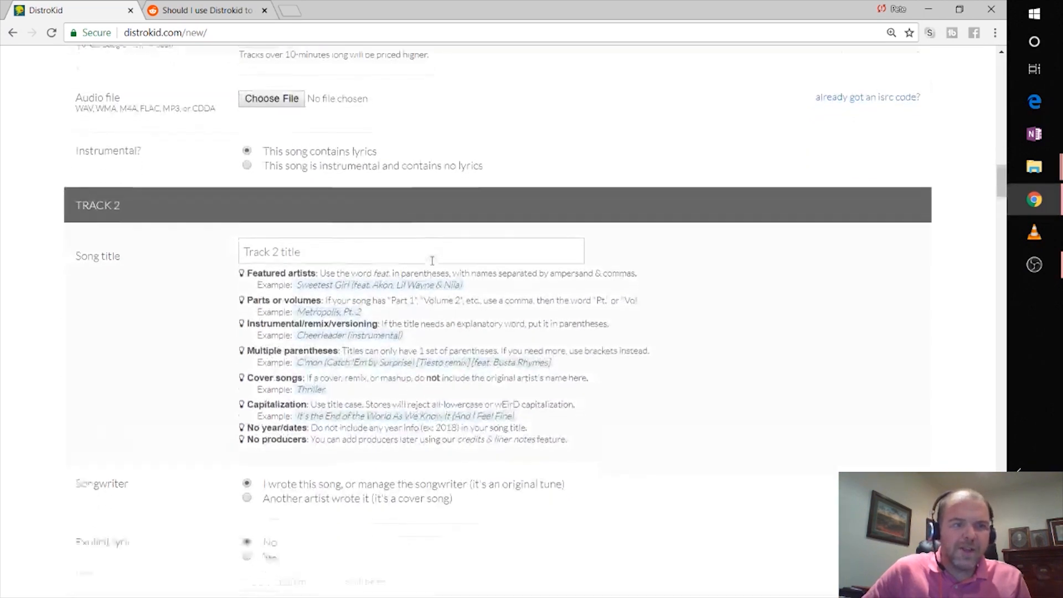
scroll(433, 261, down, 5)
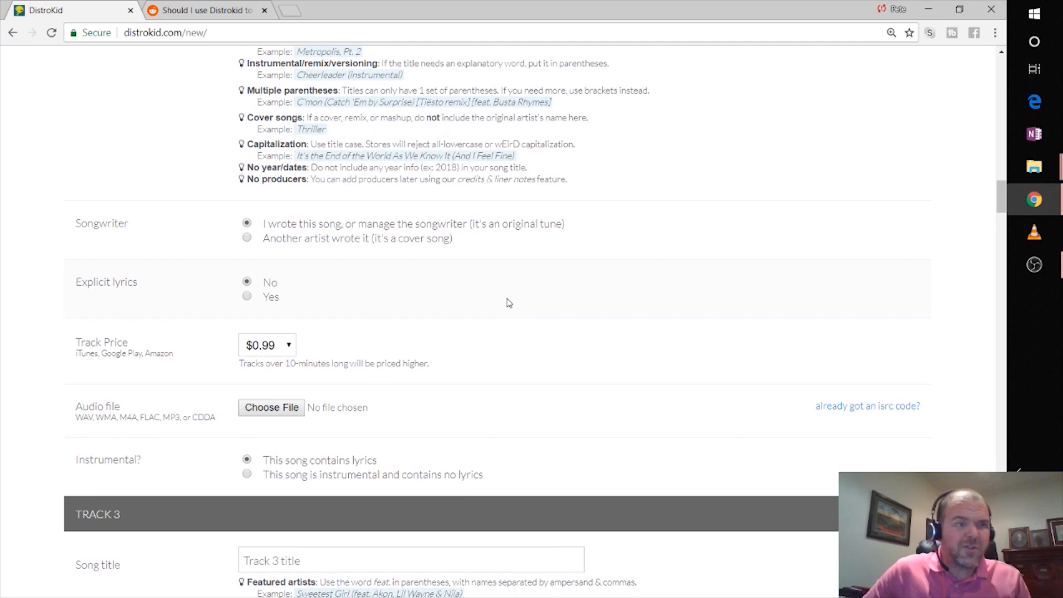
Leave the upload form without saving and open the daily streaming stats
scroll(468, 316, up, 20)
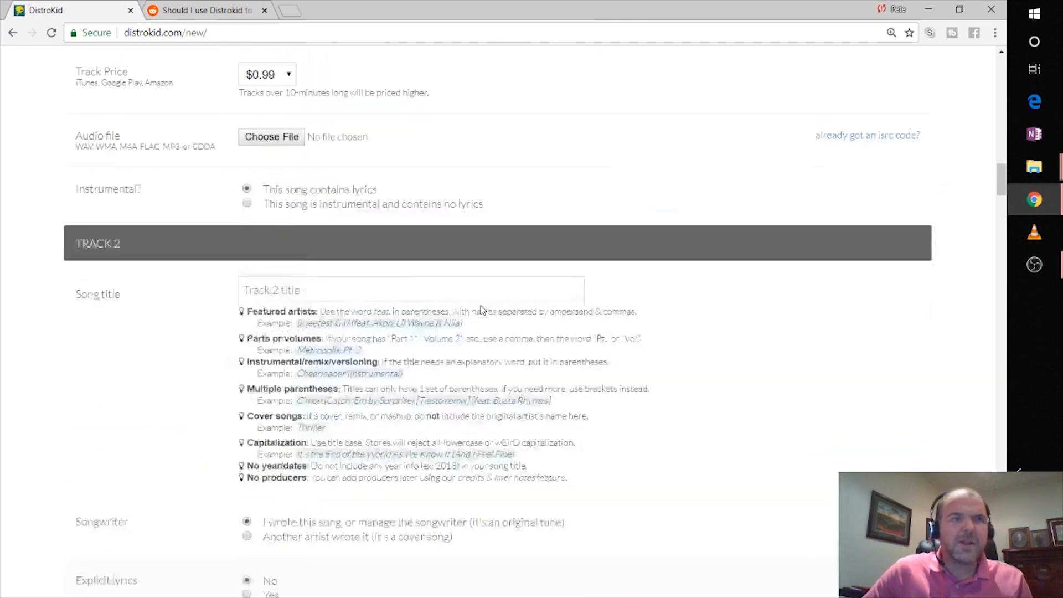
scroll(484, 309, up, 12)
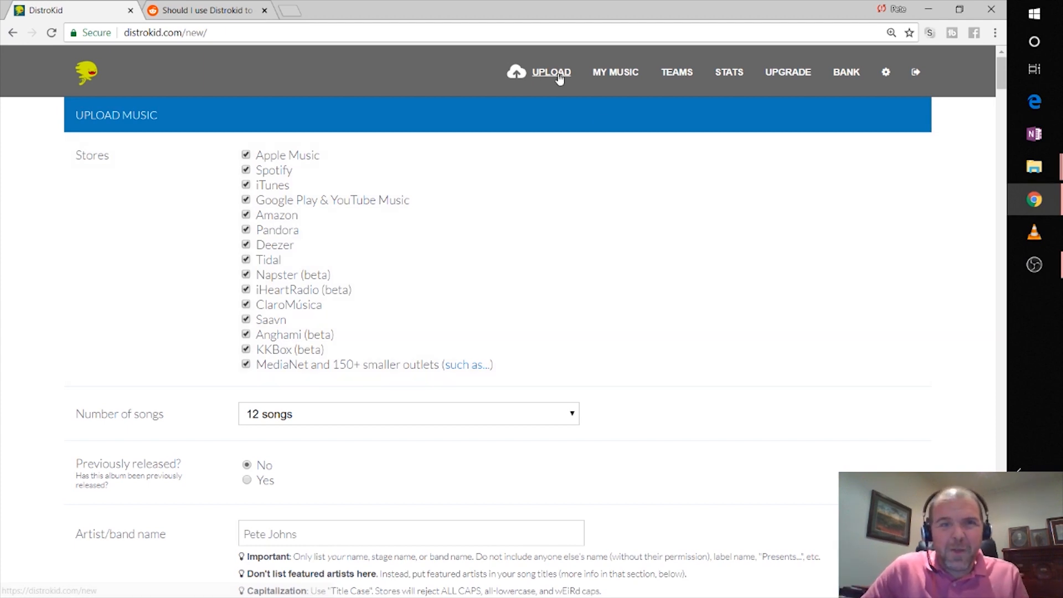
click(730, 74)
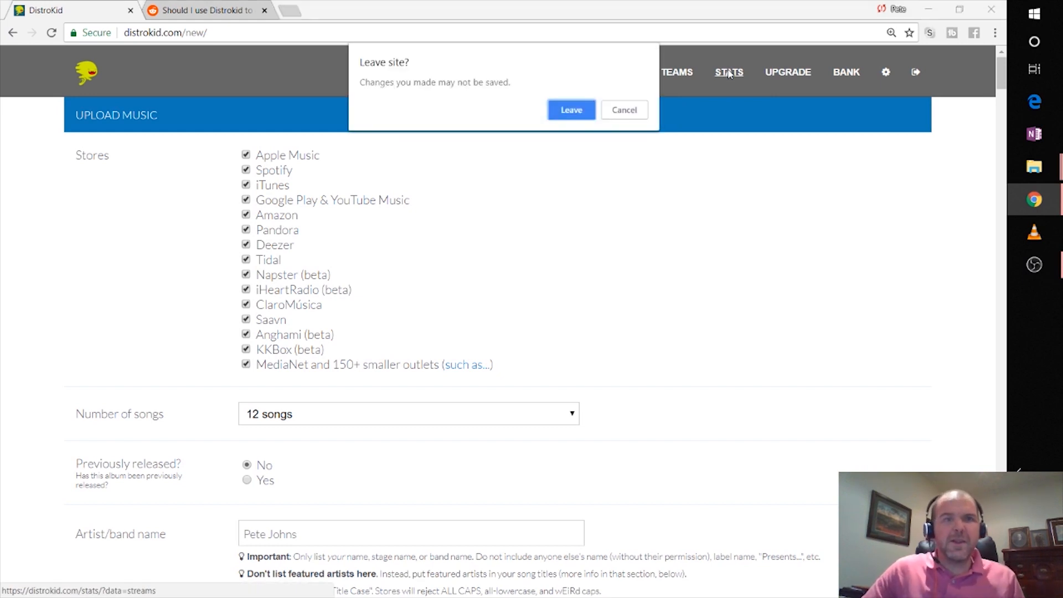
click(579, 110)
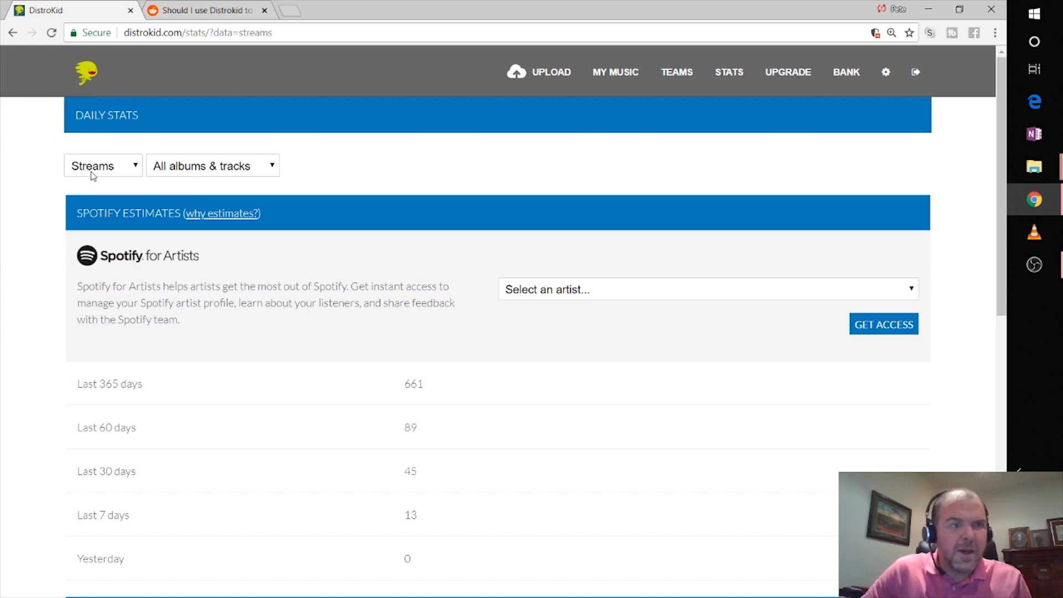
Examine the album and track filter, the Spotify stream estimates and the daily streams chart
click(271, 168)
click(340, 171)
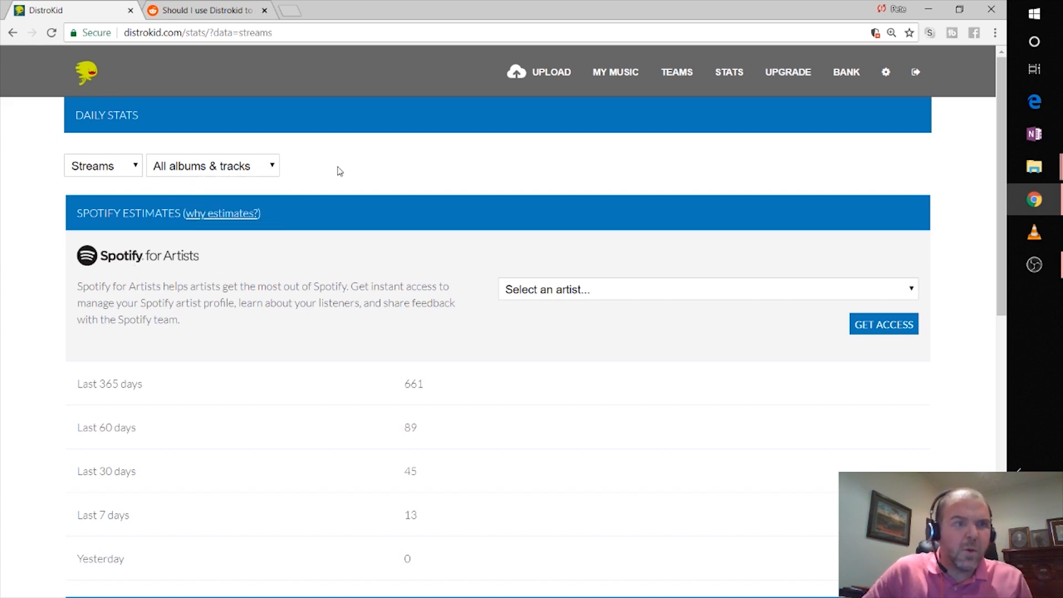
scroll(339, 170, down, 3)
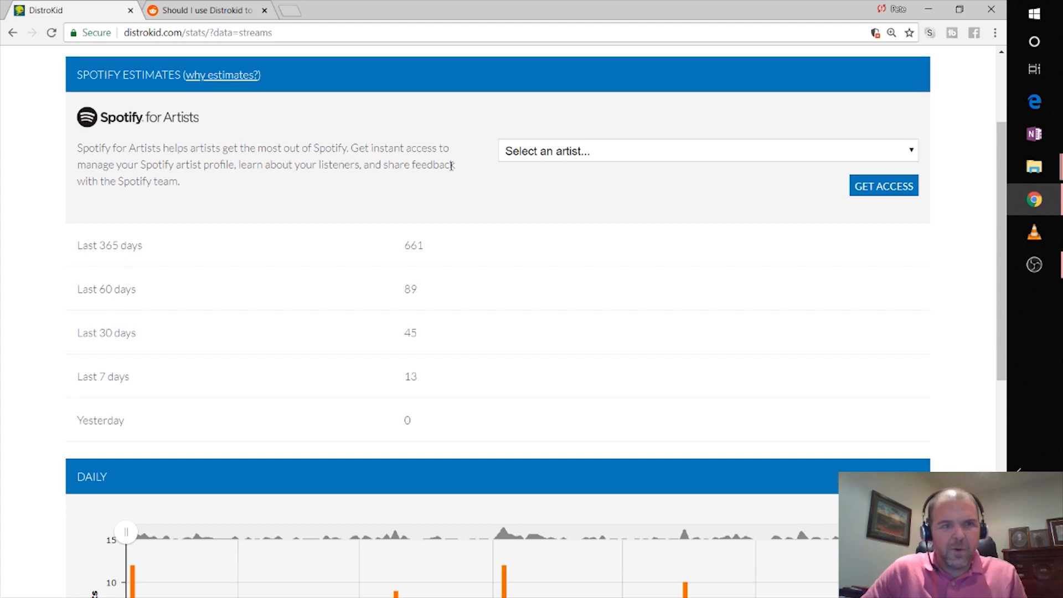
scroll(452, 165, down, 5)
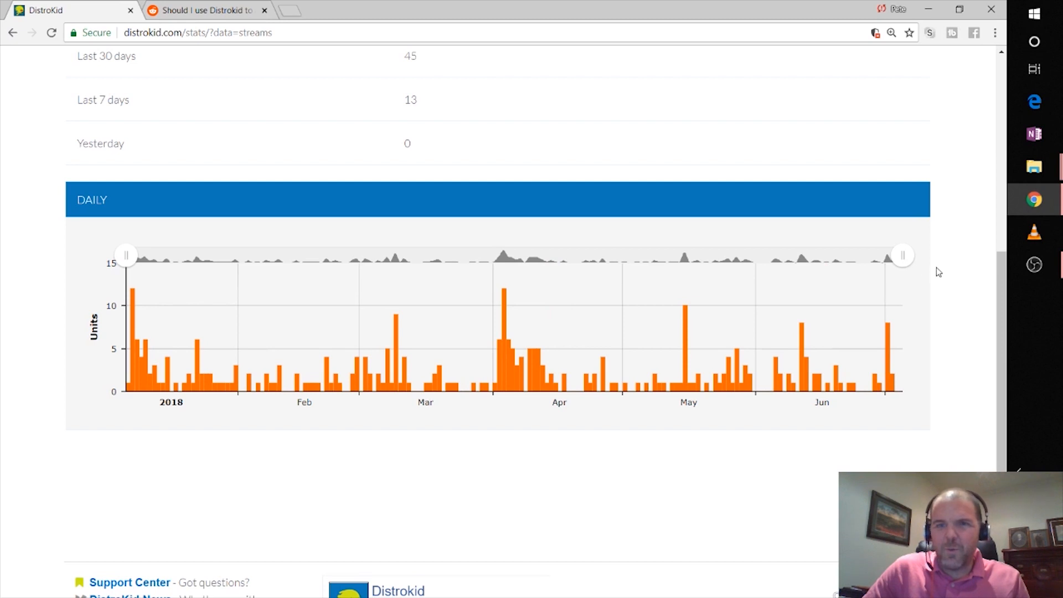
drag(902, 257, 904, 259)
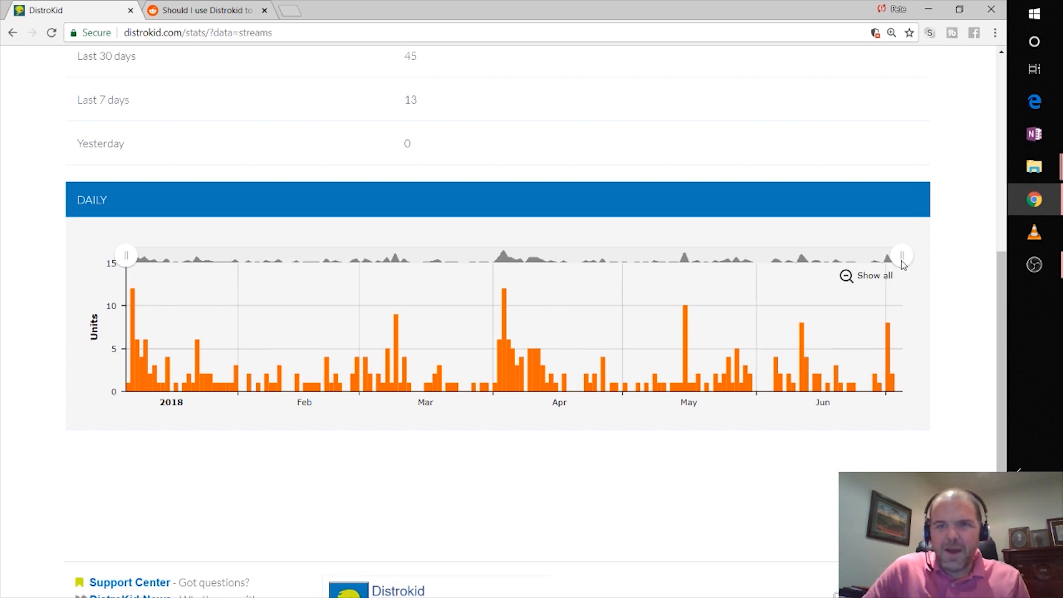
mouse_move(904, 261)
mouse_down()
mouse_move(297, 255)
mouse_move(909, 258)
mouse_up()
scroll(951, 270, up, 4)
scroll(951, 271, up, 2)
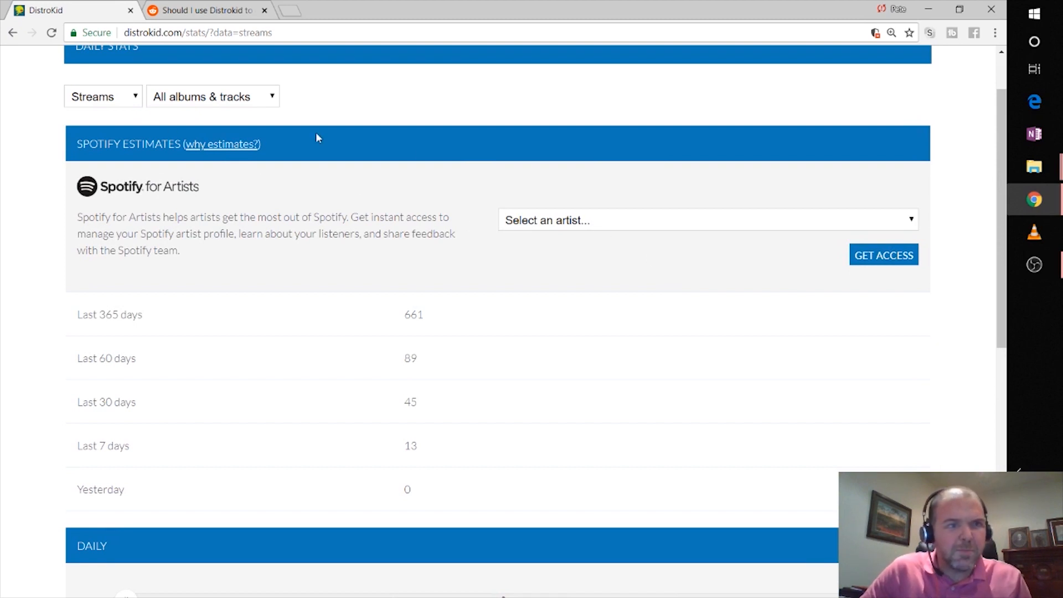
Select the account's own artist name in the Spotify for Artists section
click(670, 220)
click(671, 220)
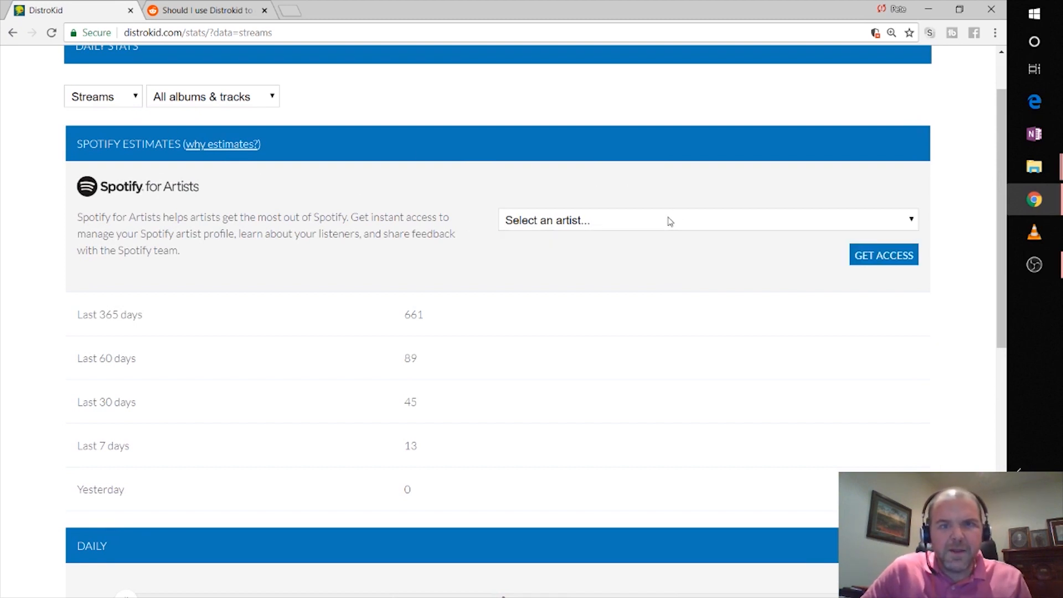
click(670, 221)
click(614, 253)
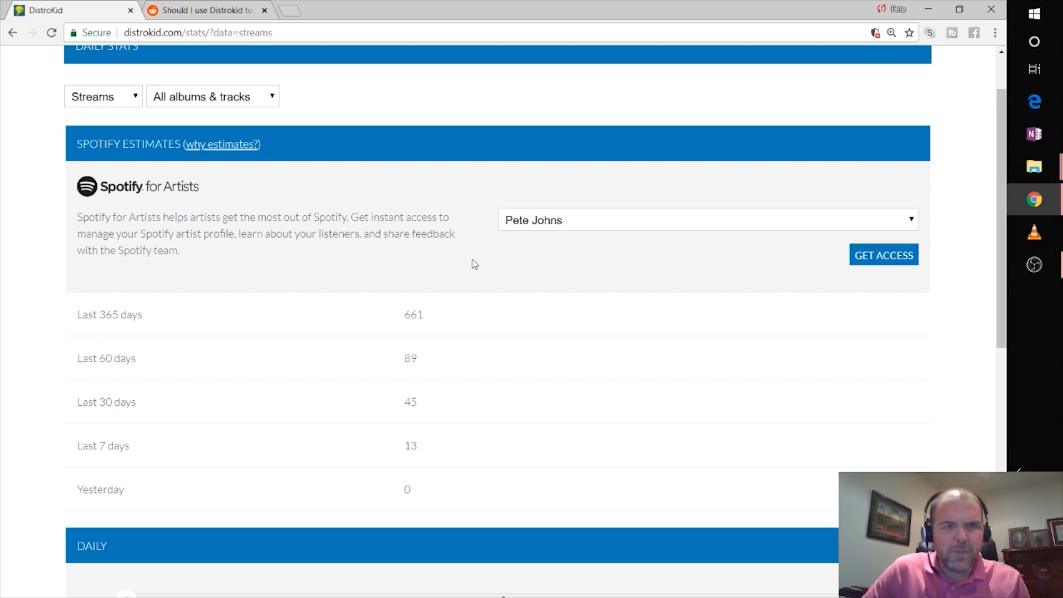
Check the stats type and album filters, and look over the daily streams chart
scroll(501, 268, up, 1)
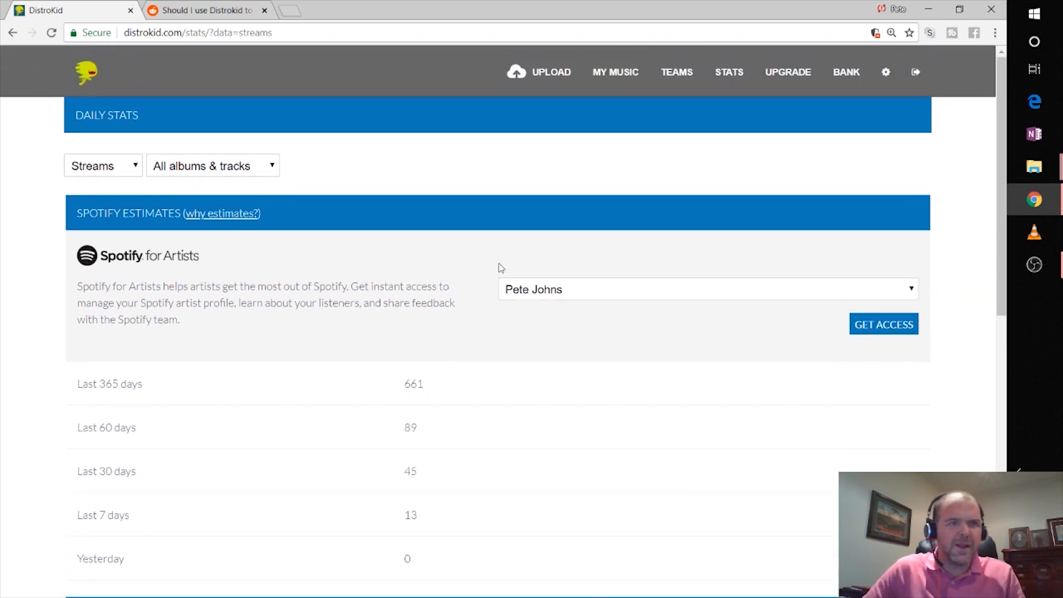
click(120, 173)
click(122, 169)
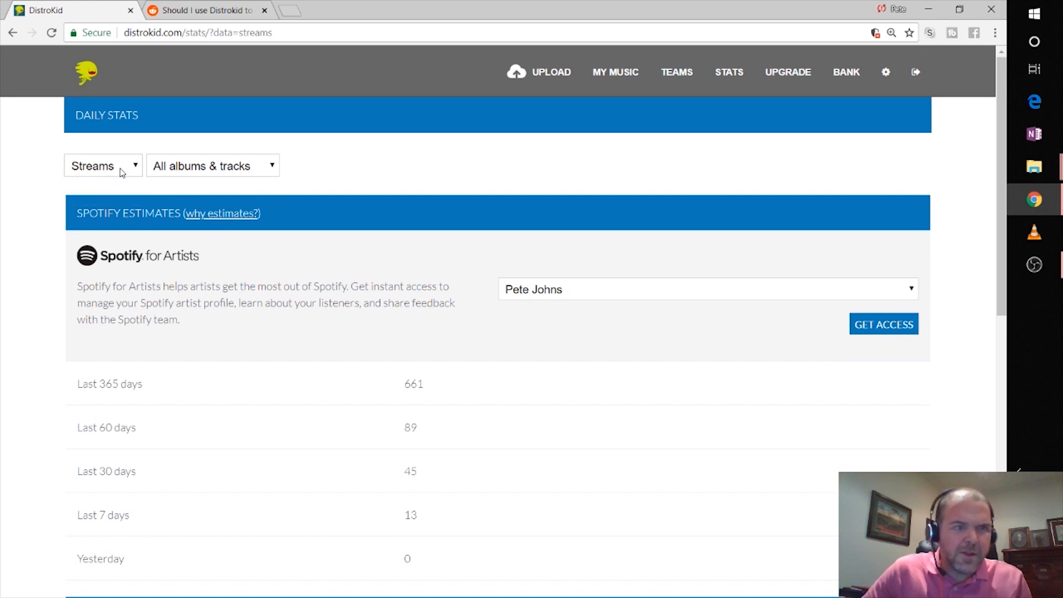
click(227, 171)
click(228, 170)
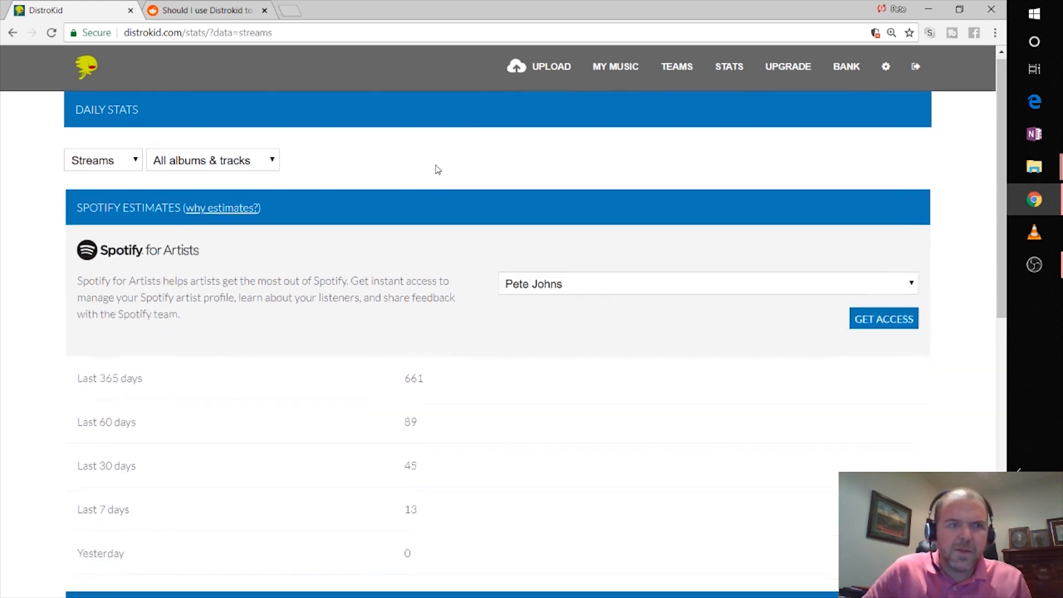
scroll(434, 169, down, 8)
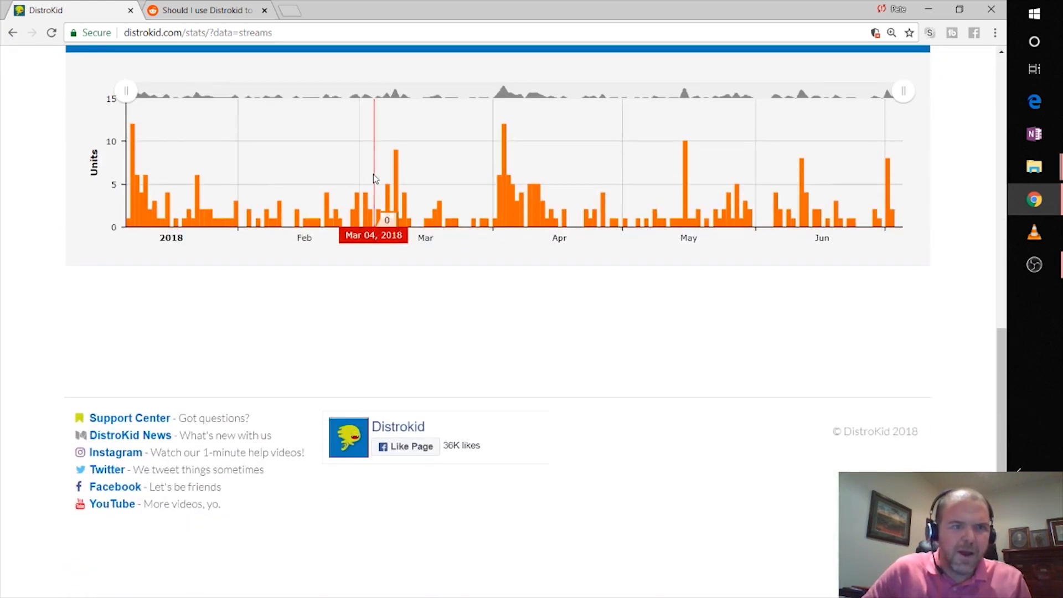
scroll(374, 178, up, 8)
Display the daily download stats for all albums and tracks
click(129, 166)
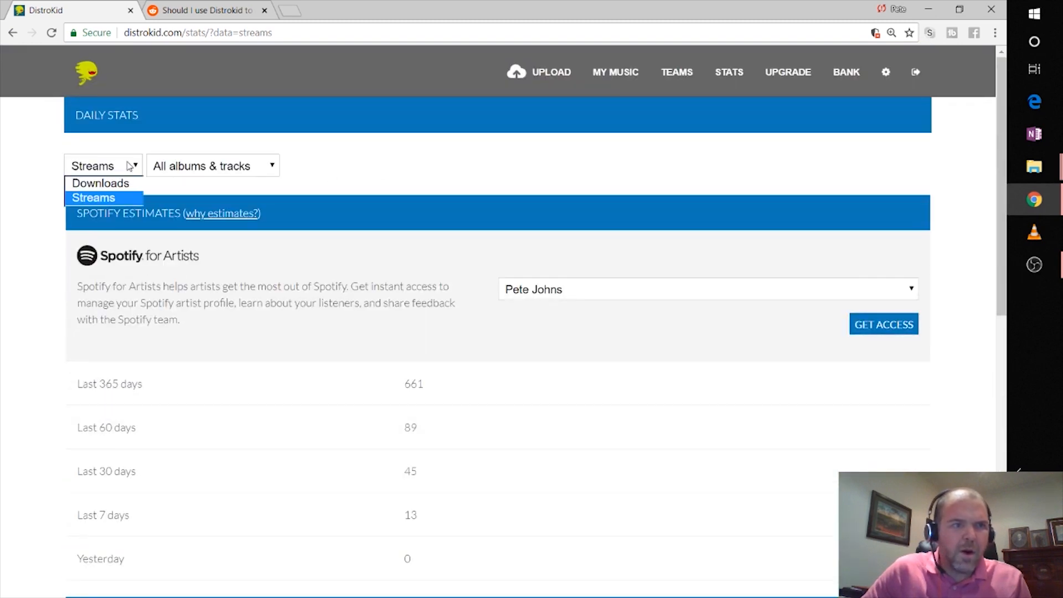
click(123, 184)
click(237, 171)
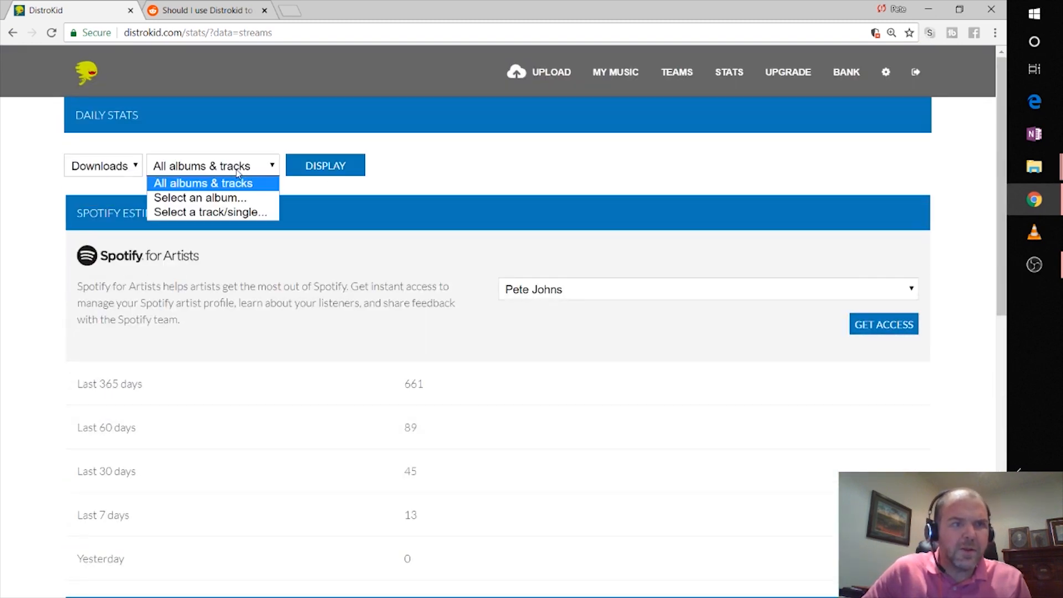
click(240, 170)
click(330, 172)
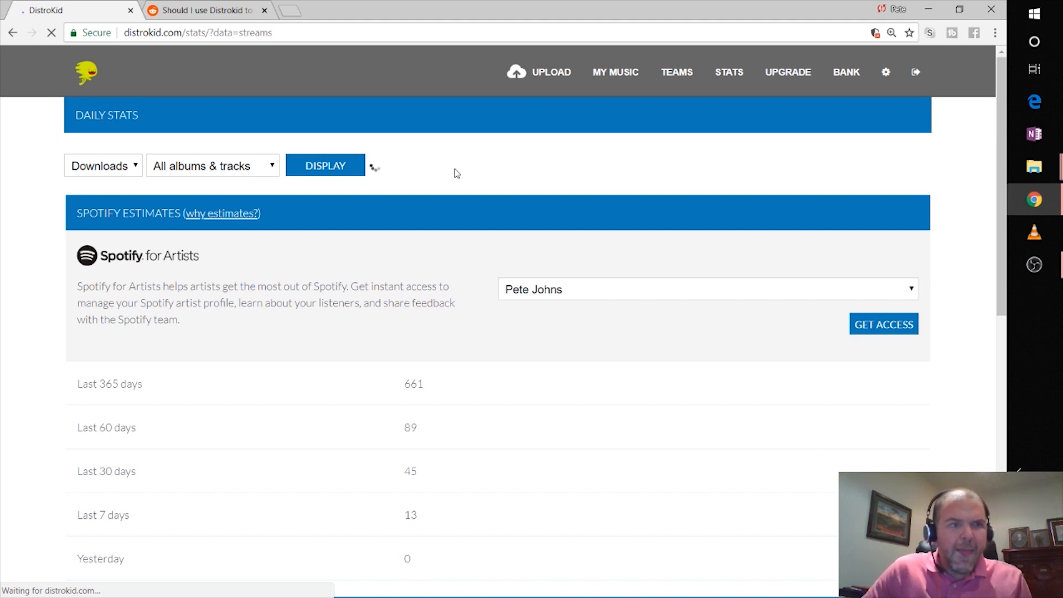
scroll(470, 180, down, 5)
scroll(476, 181, up, 5)
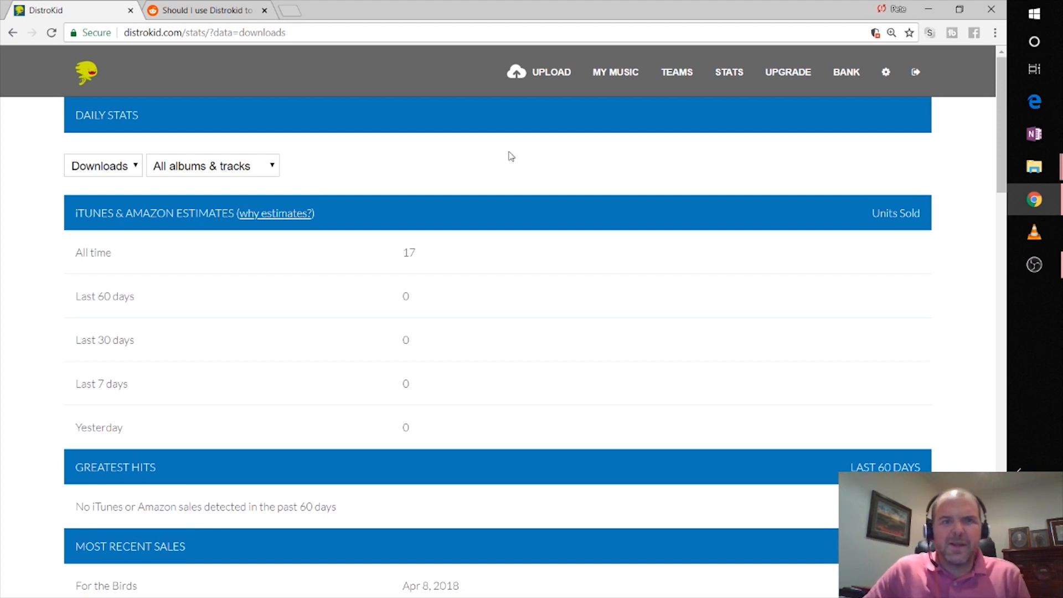
Examine the iTunes and Amazon sales estimates, the most recent sales, and the weekly, monthly and daily download charts
scroll(495, 161, down, 2)
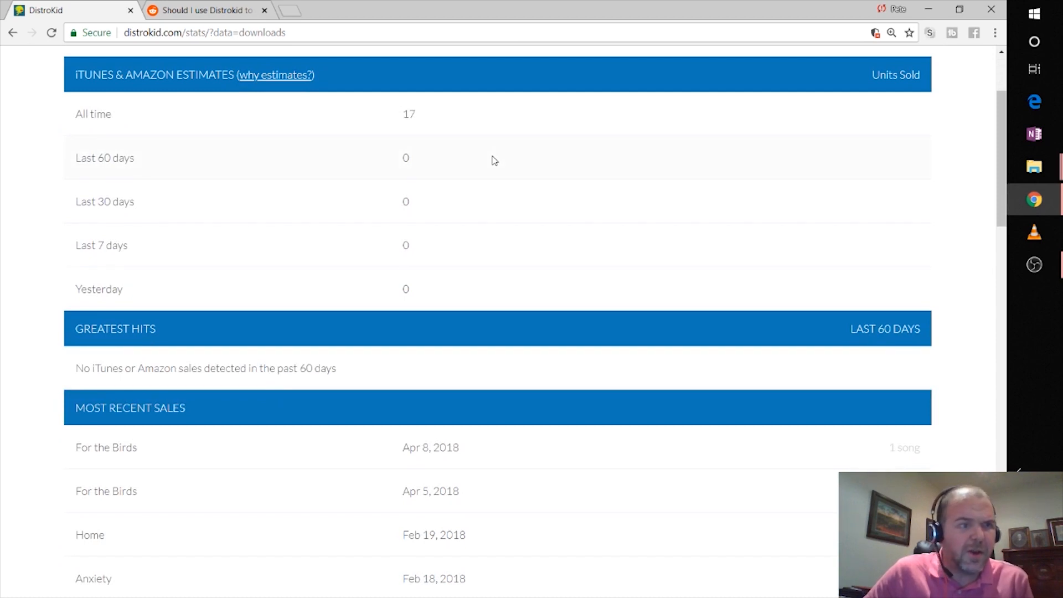
scroll(495, 160, up, 2)
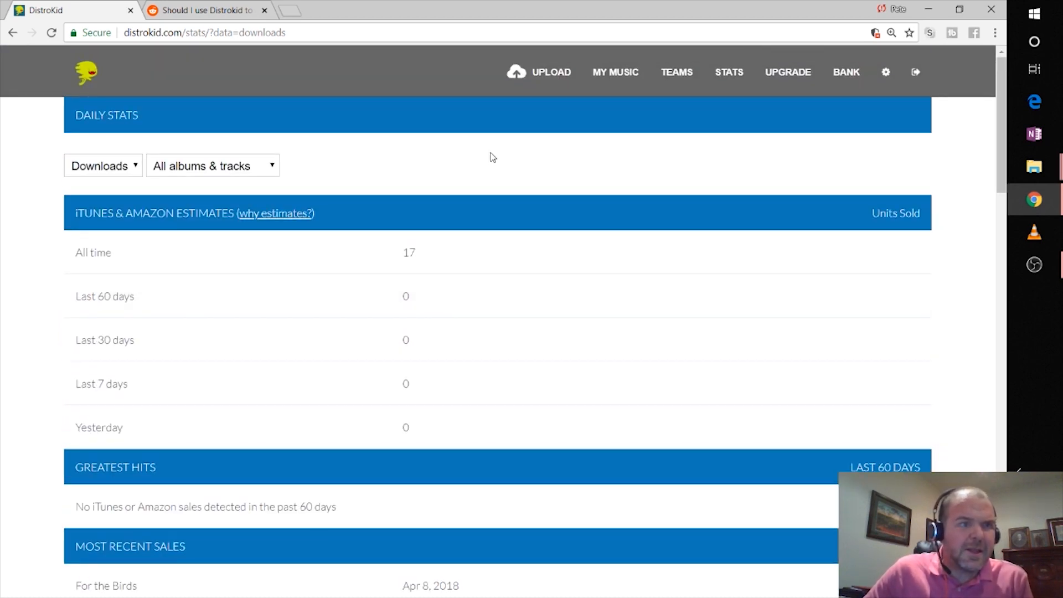
scroll(510, 166, down, 1)
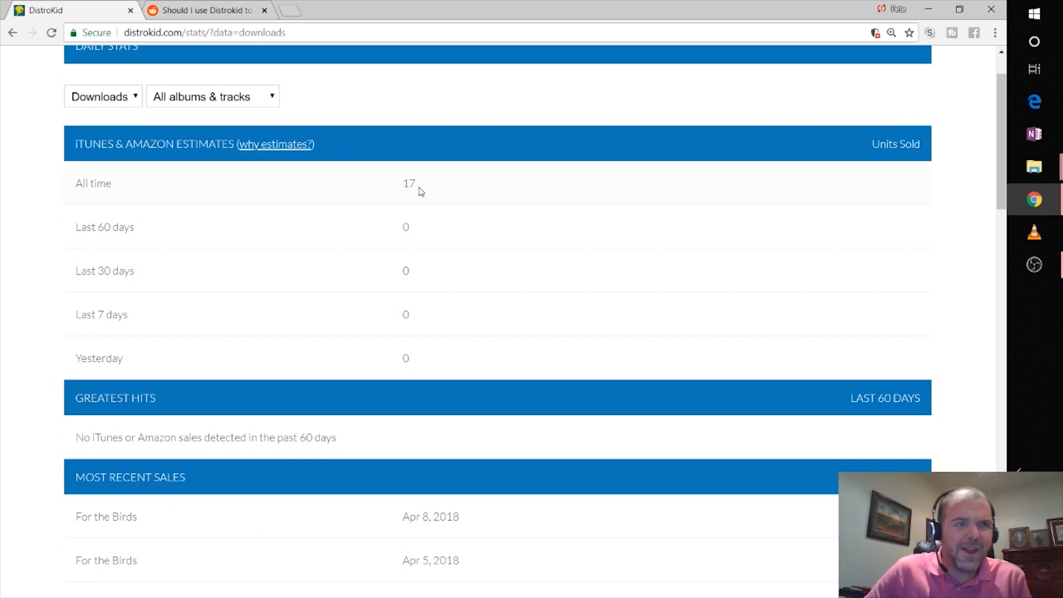
scroll(451, 194, down, 1)
scroll(451, 196, down, 1)
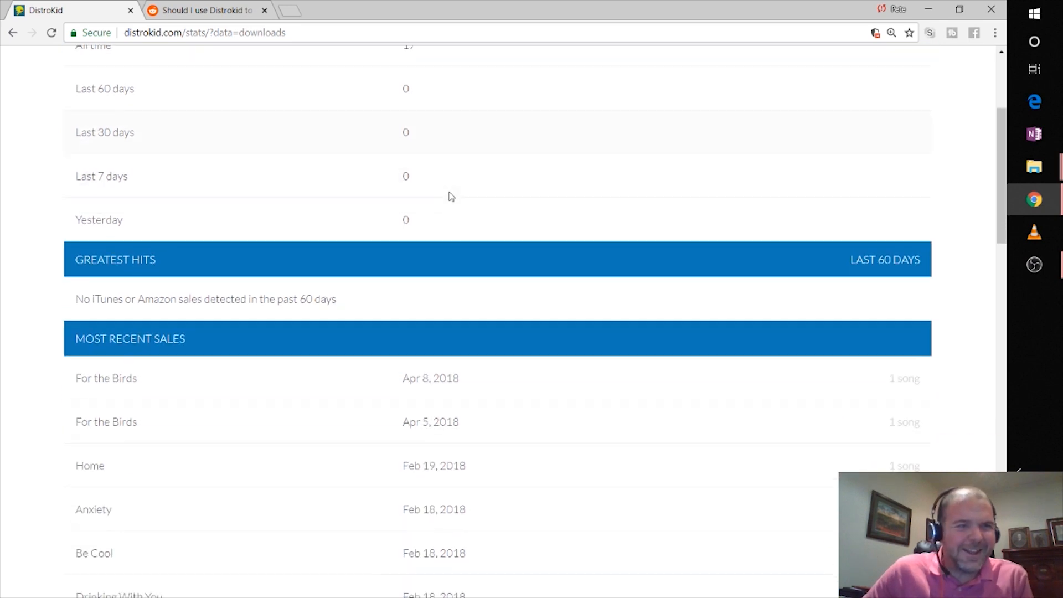
scroll(451, 139, down, 1)
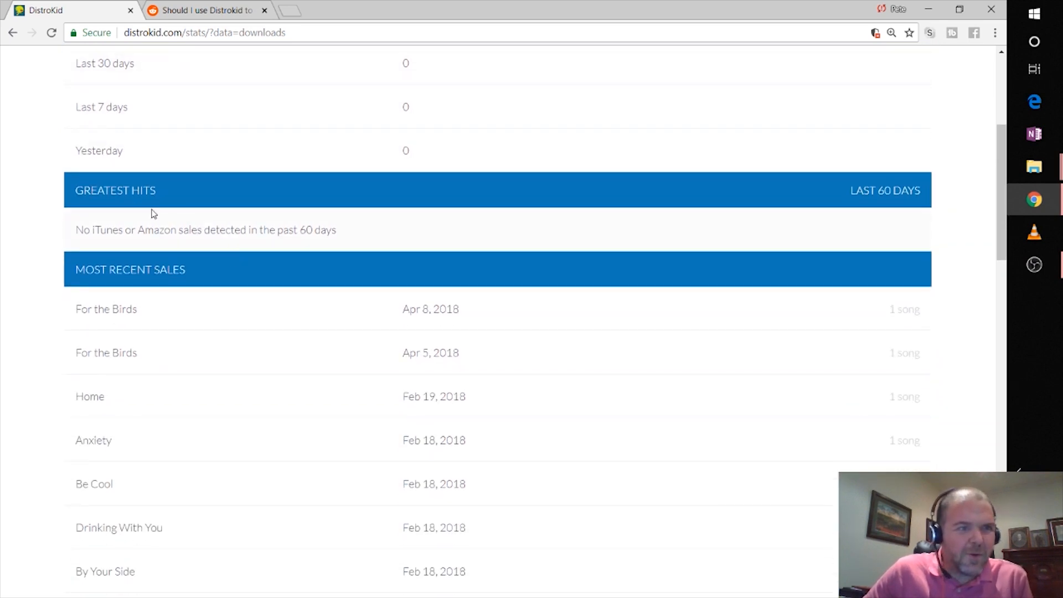
scroll(406, 215, down, 1)
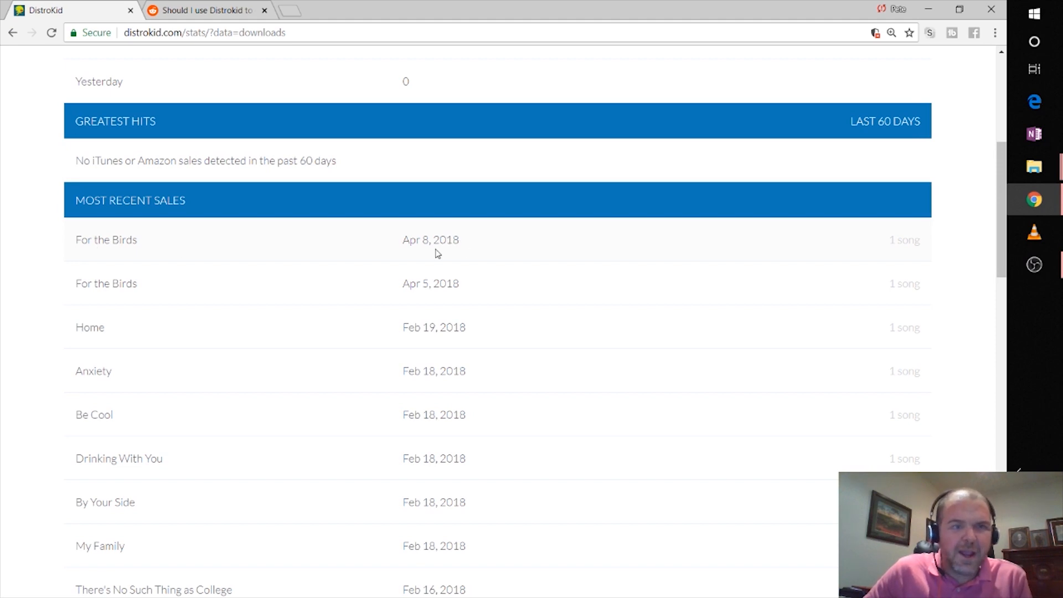
scroll(445, 247, down, 2)
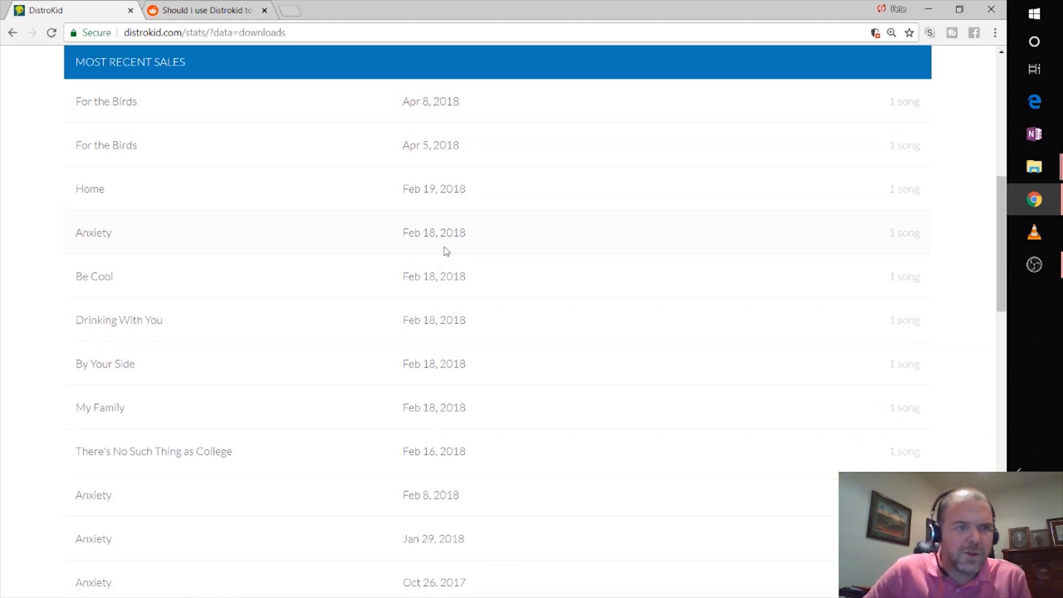
scroll(446, 251, down, 9)
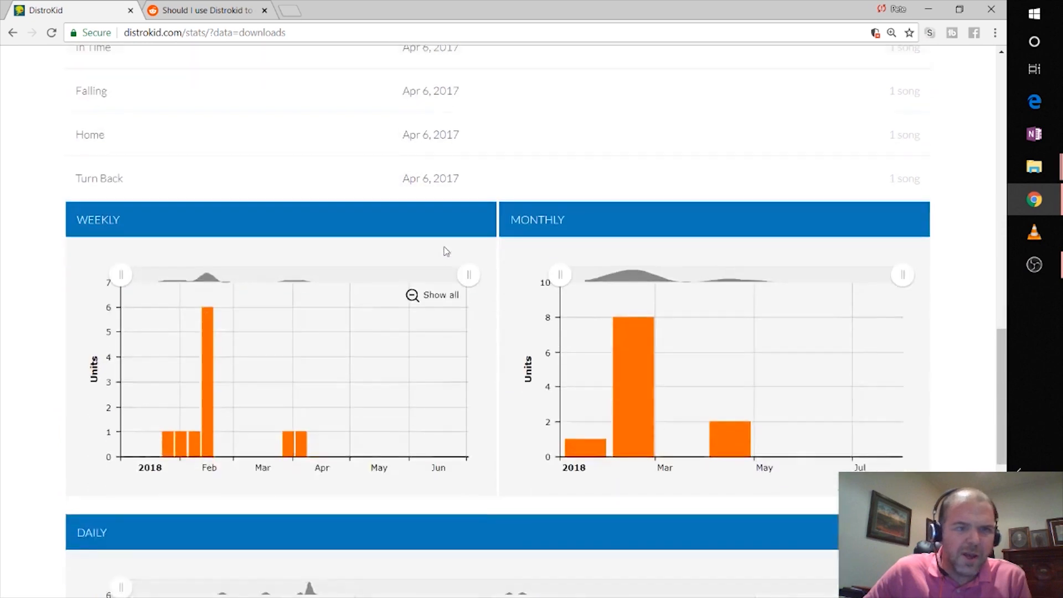
scroll(447, 251, down, 1)
mouse_move(206, 311)
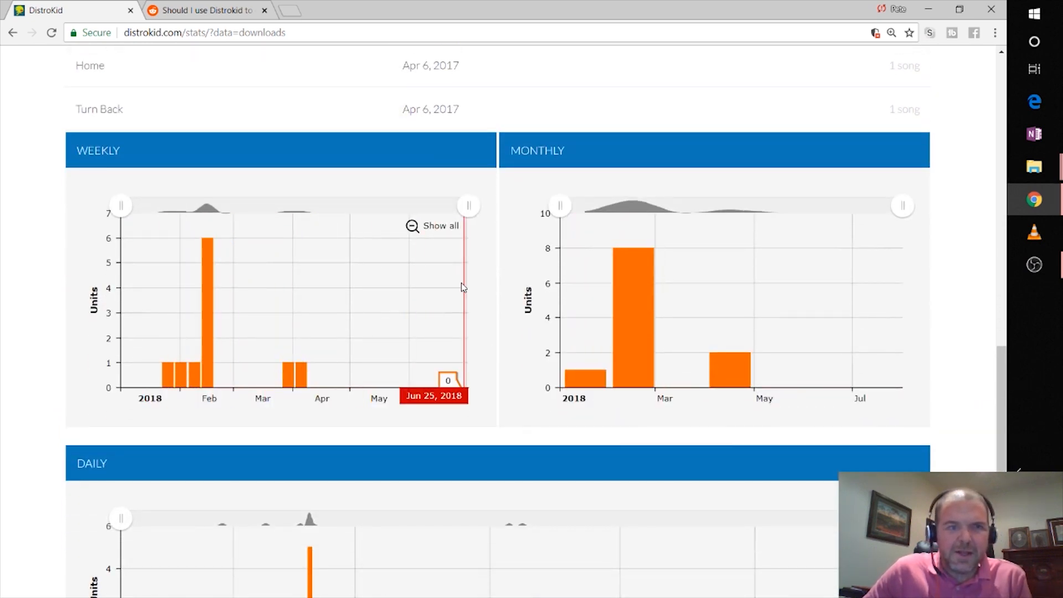
scroll(463, 286, down, 4)
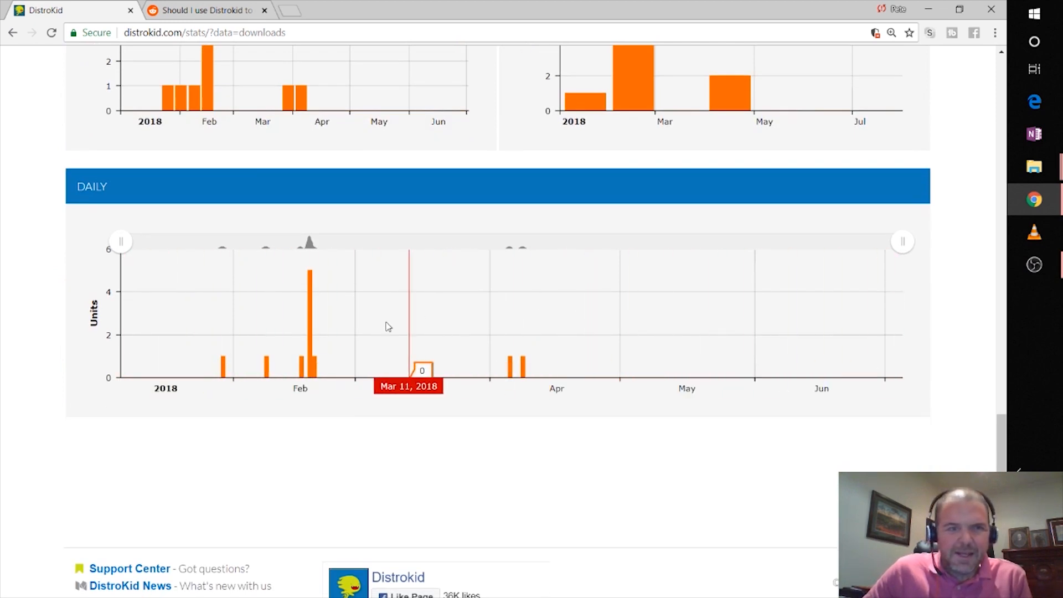
scroll(401, 287, up, 15)
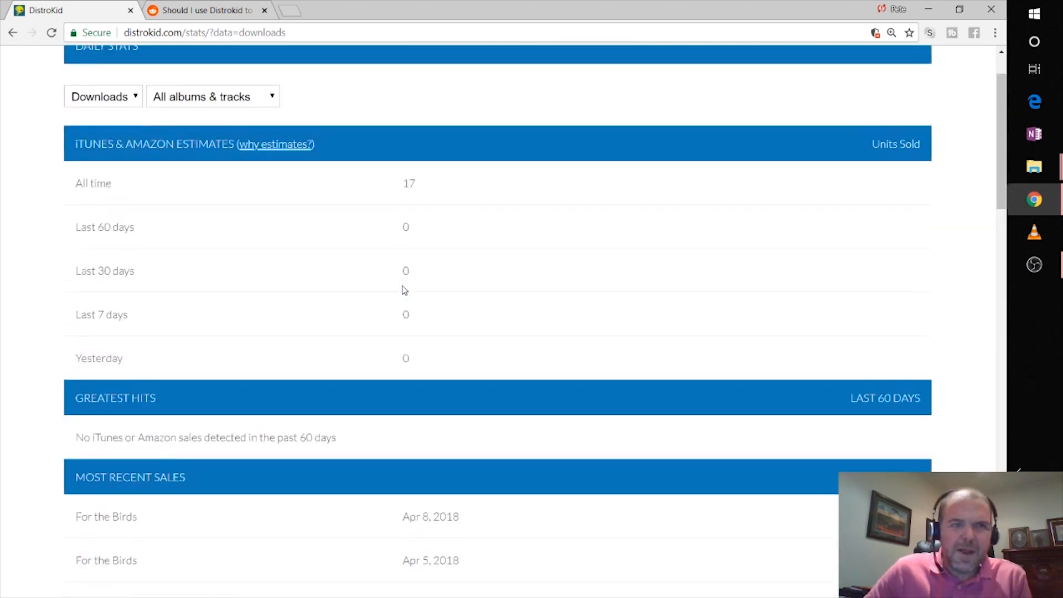
scroll(405, 290, up, 1)
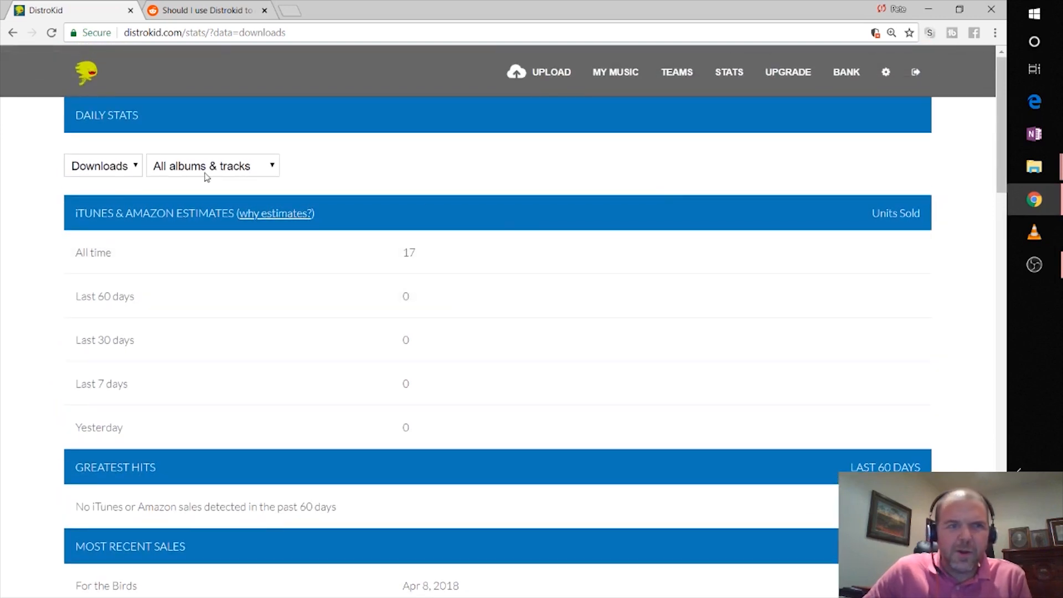
Switch the daily stats back to Streams for all albums and tracks
click(136, 166)
click(118, 198)
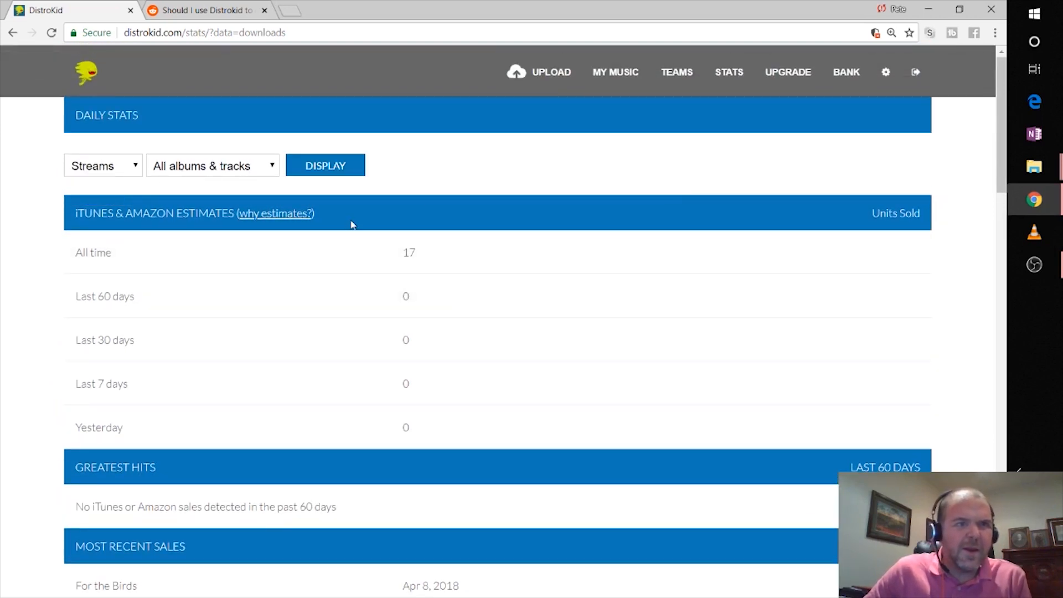
click(330, 169)
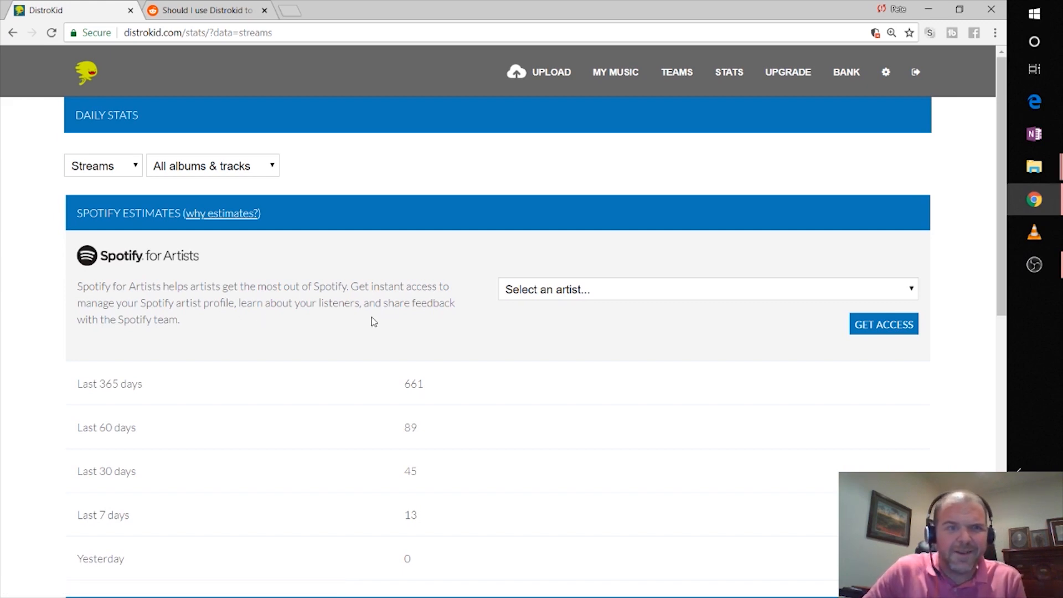
Choose the account's artist name again in the Spotify for Artists section
scroll(342, 176, down, 1)
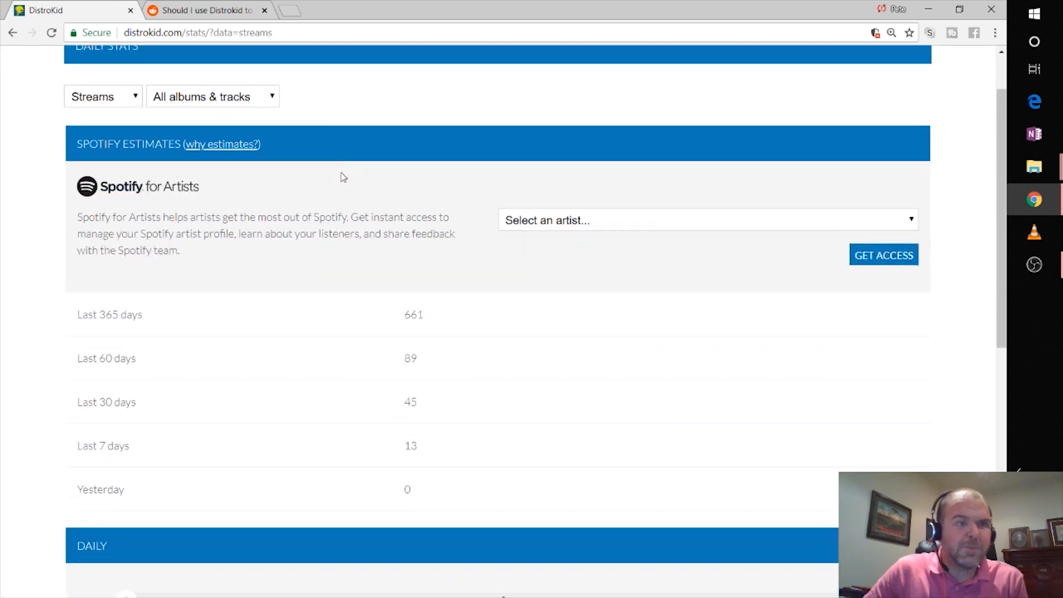
click(817, 226)
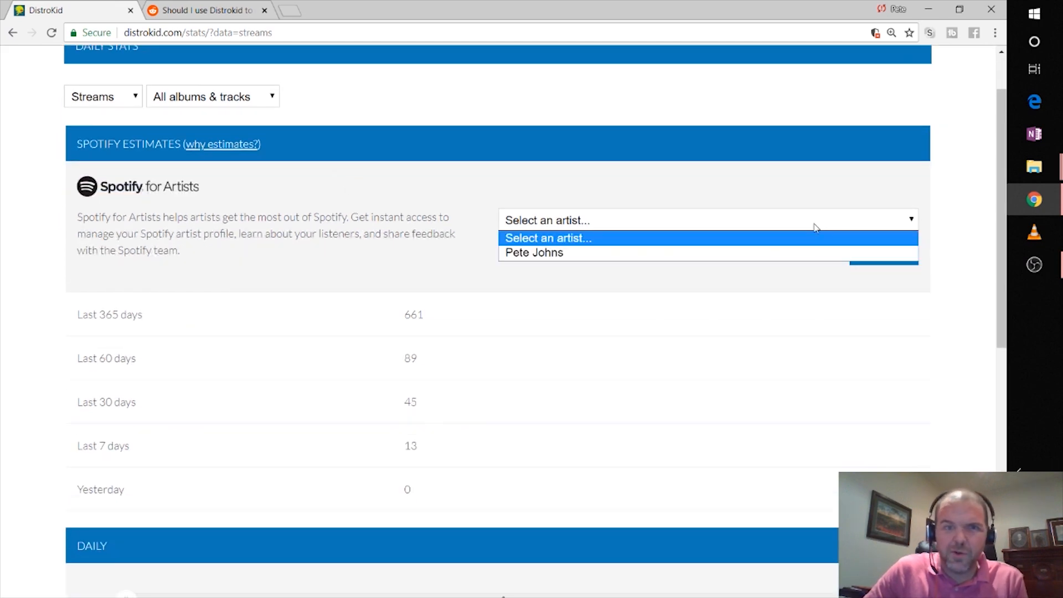
click(775, 249)
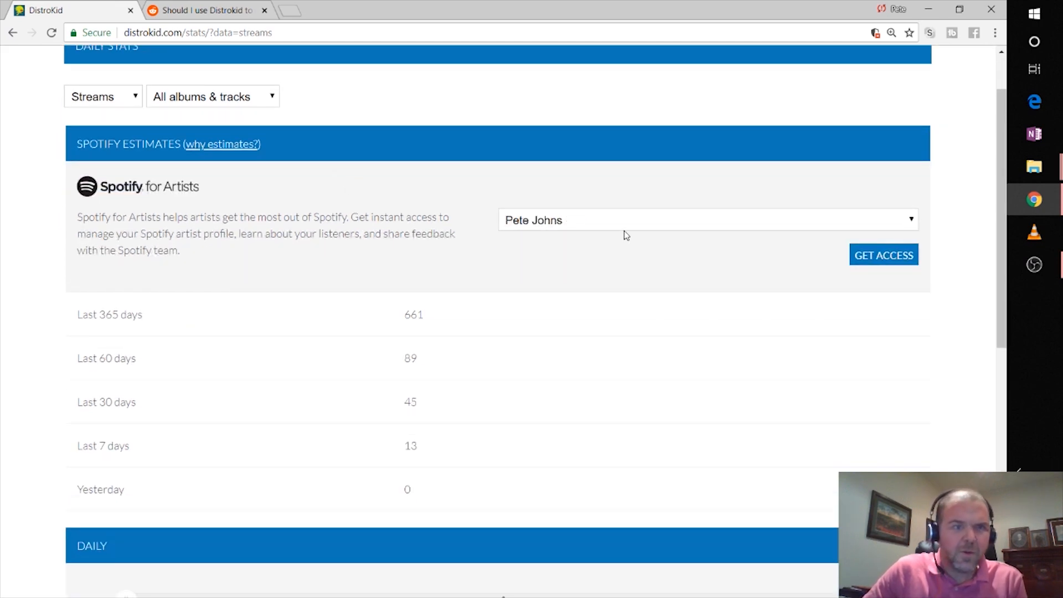
Examine the Spotify stream estimates per period, the daily streams chart and the available stats type options
scroll(625, 233, down, 3)
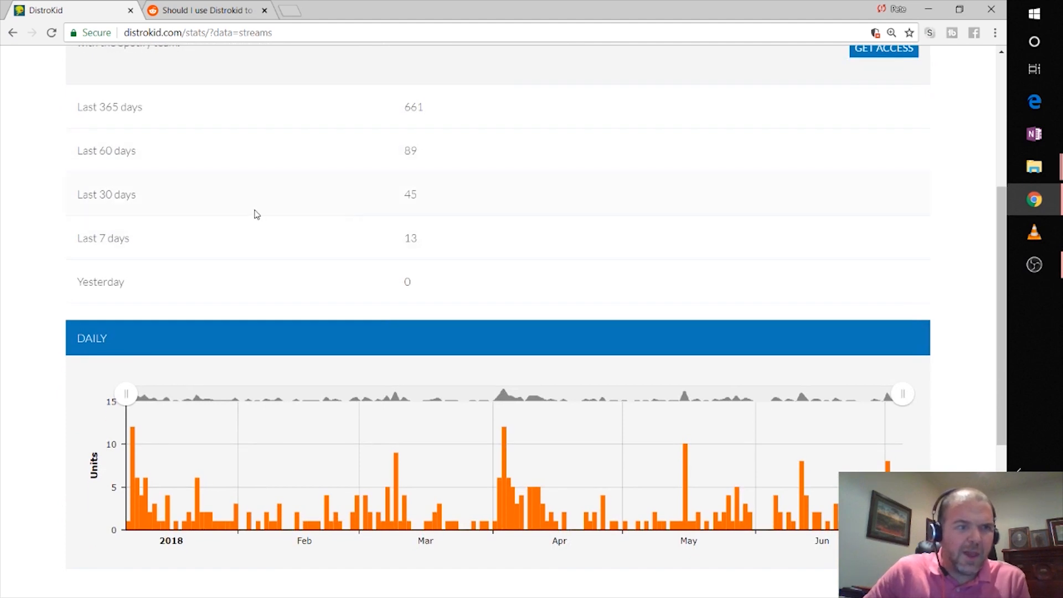
scroll(256, 214, down, 3)
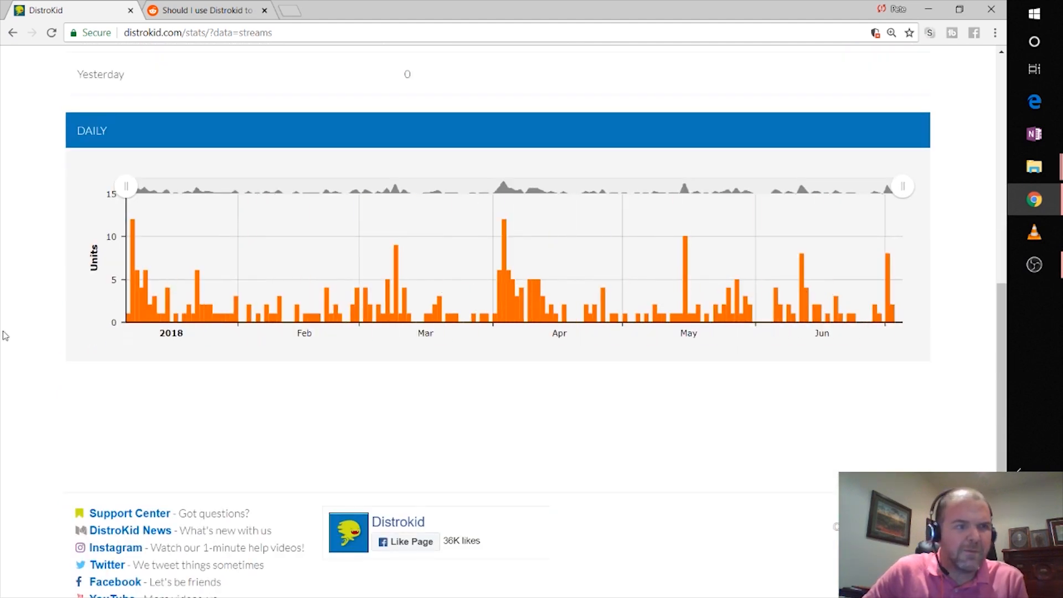
scroll(190, 383, up, 7)
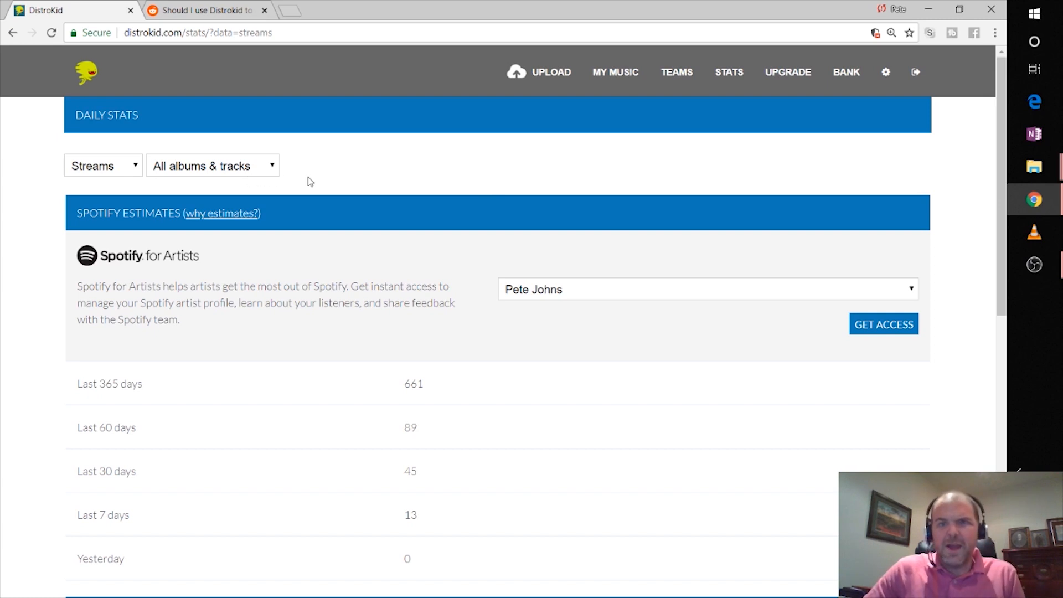
click(136, 168)
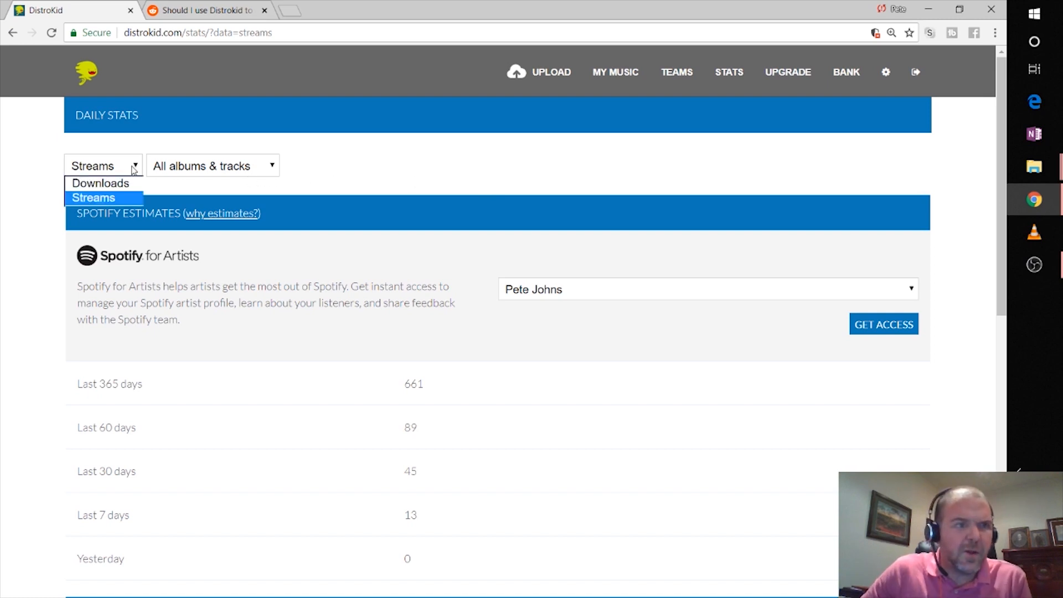
click(250, 170)
click(346, 170)
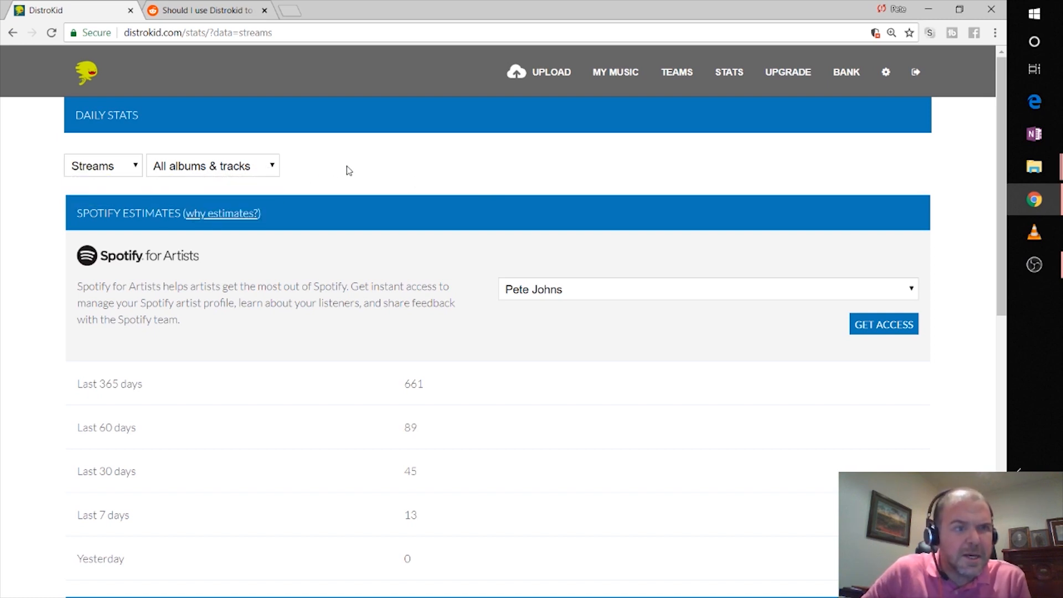
click(126, 169)
click(383, 166)
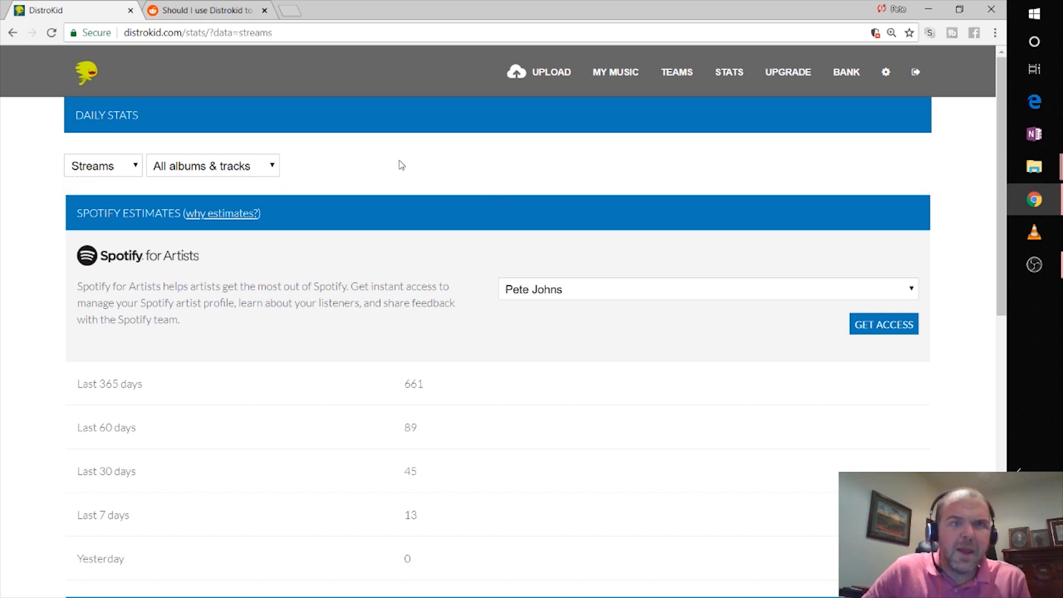
scroll(527, 178, down, 3)
scroll(527, 177, down, 5)
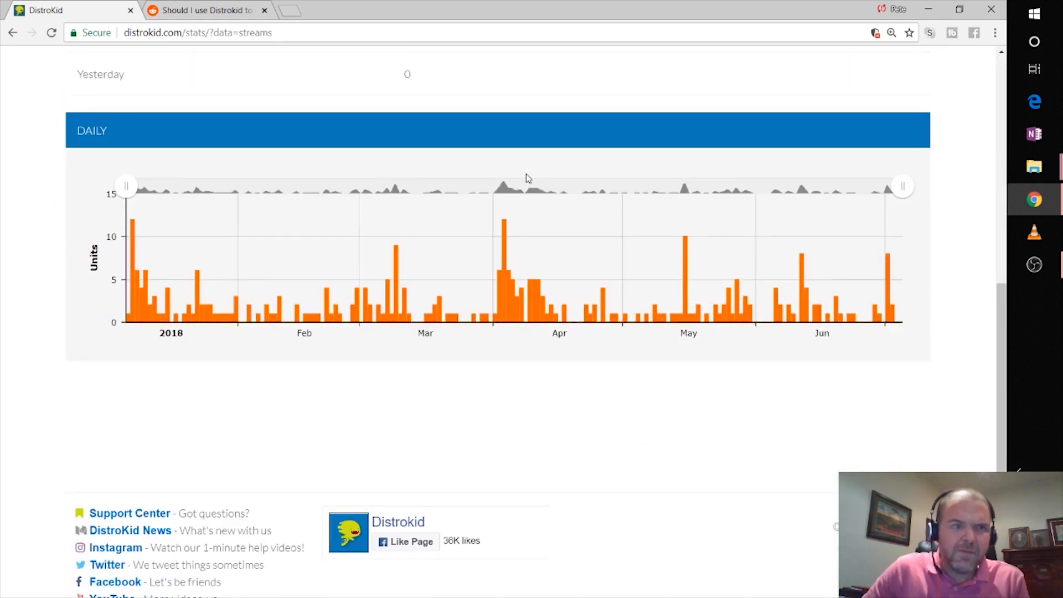
scroll(528, 177, down, 2)
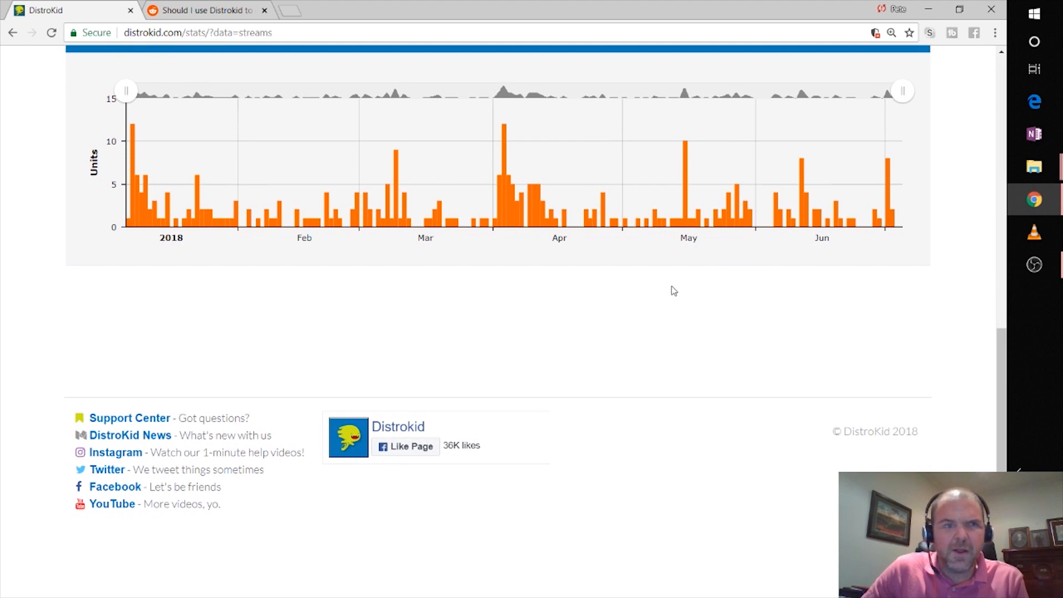
scroll(671, 288, up, 2)
scroll(631, 272, up, 4)
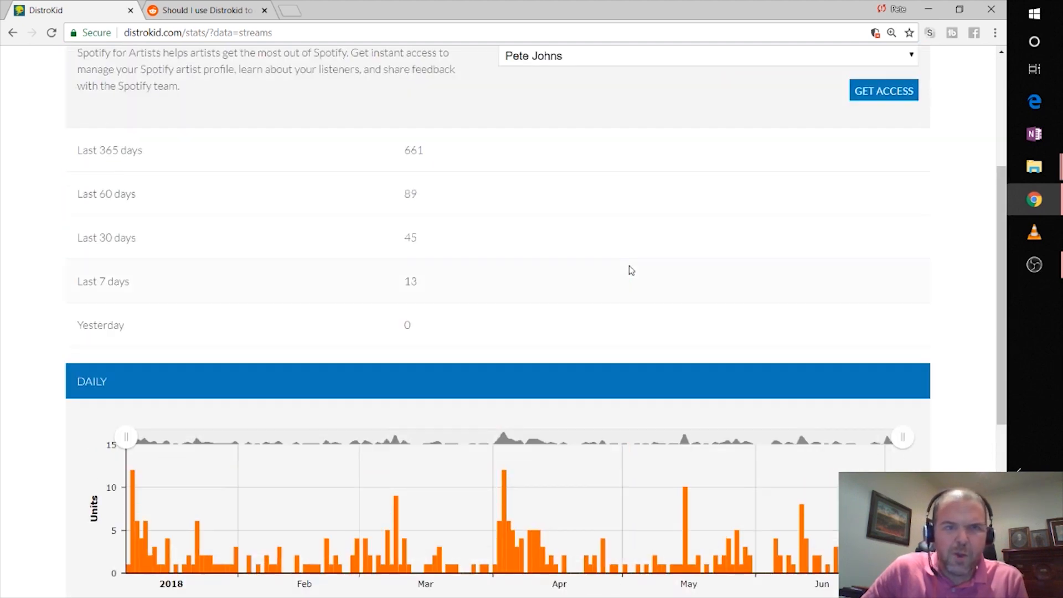
Request Spotify for Artists access for the selected artist and connect DistroKid by logging in to Spotify
scroll(631, 271, up, 4)
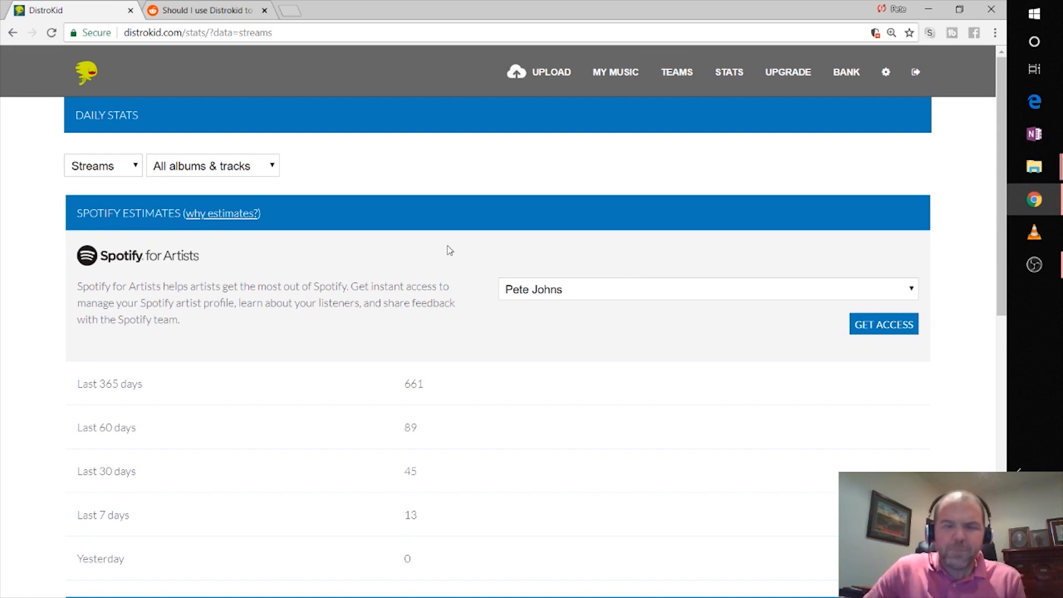
click(894, 330)
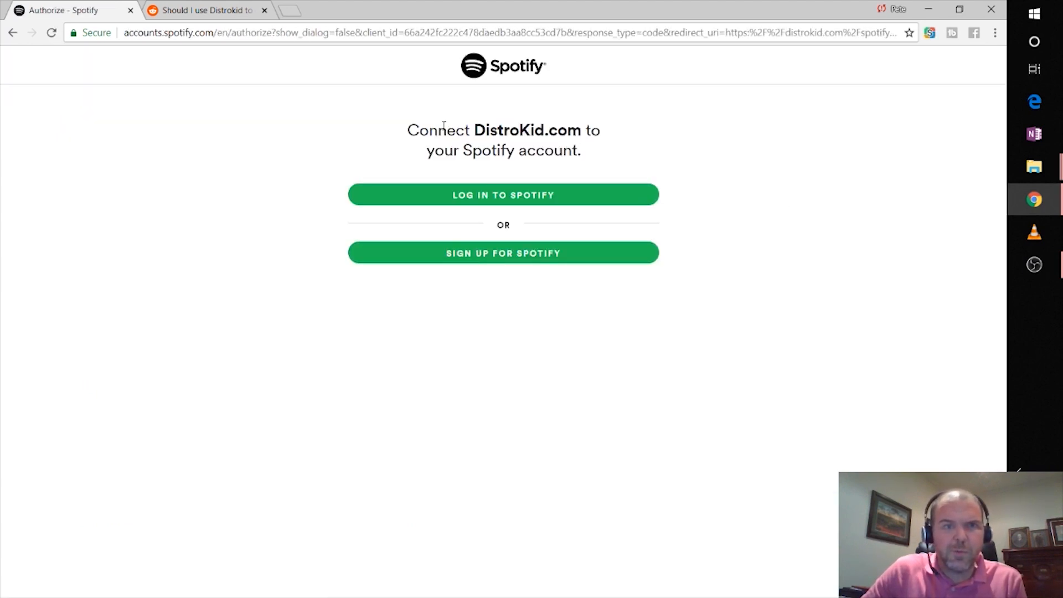
click(543, 201)
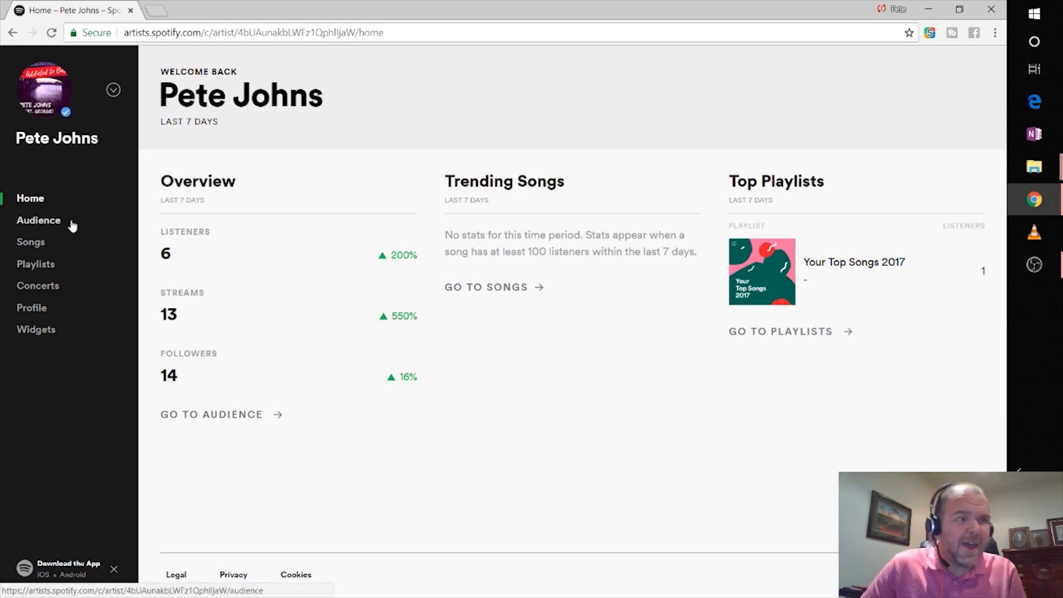
Open the artist's Audience statistics in Spotify for Artists and show the streams chart for the last 28 days
click(40, 227)
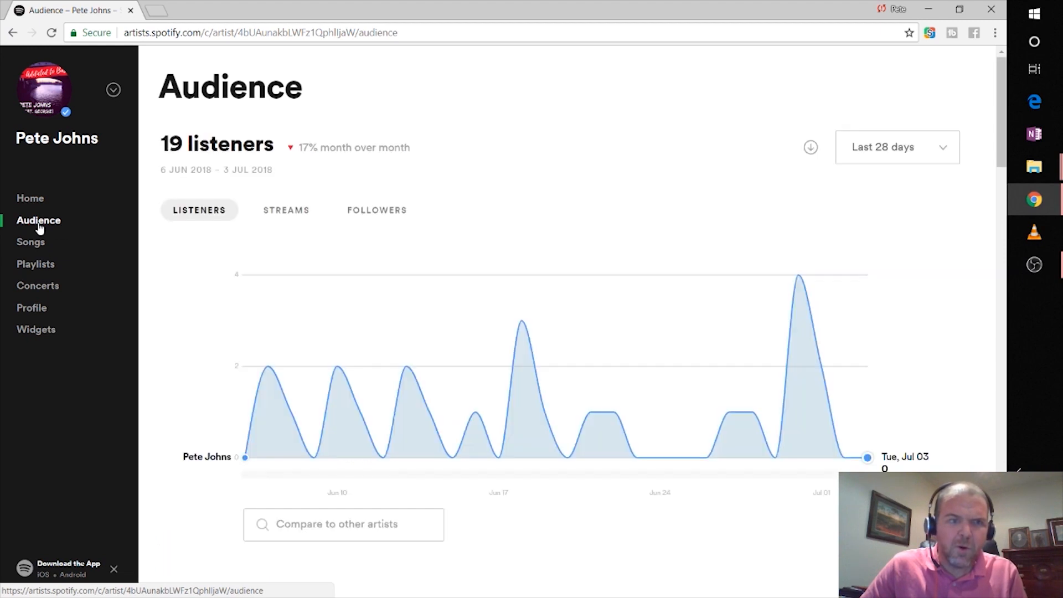
click(299, 211)
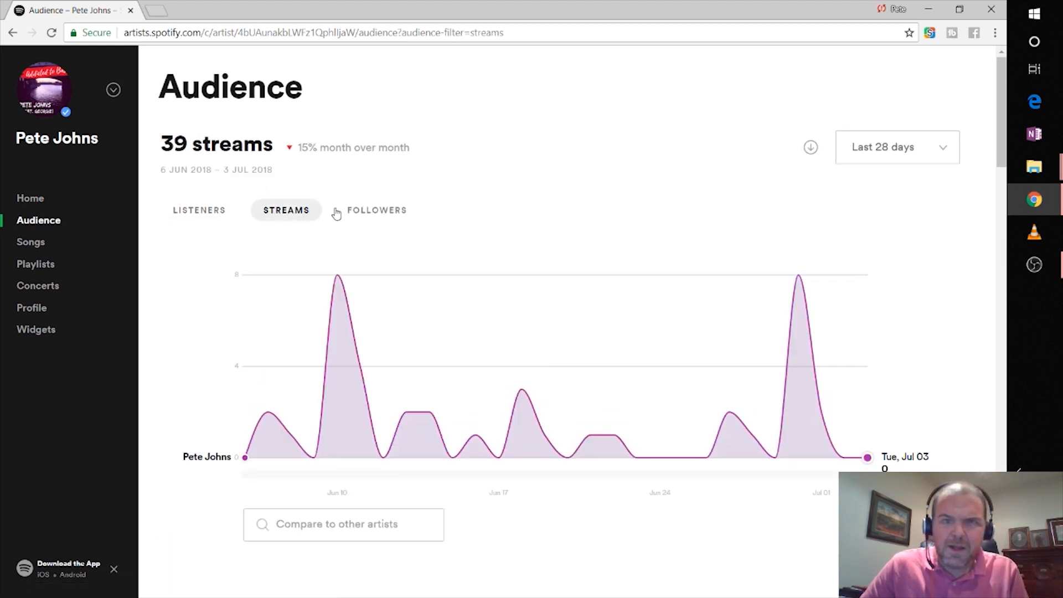
Set the Audience streams chart to the period Since 2015
click(935, 149)
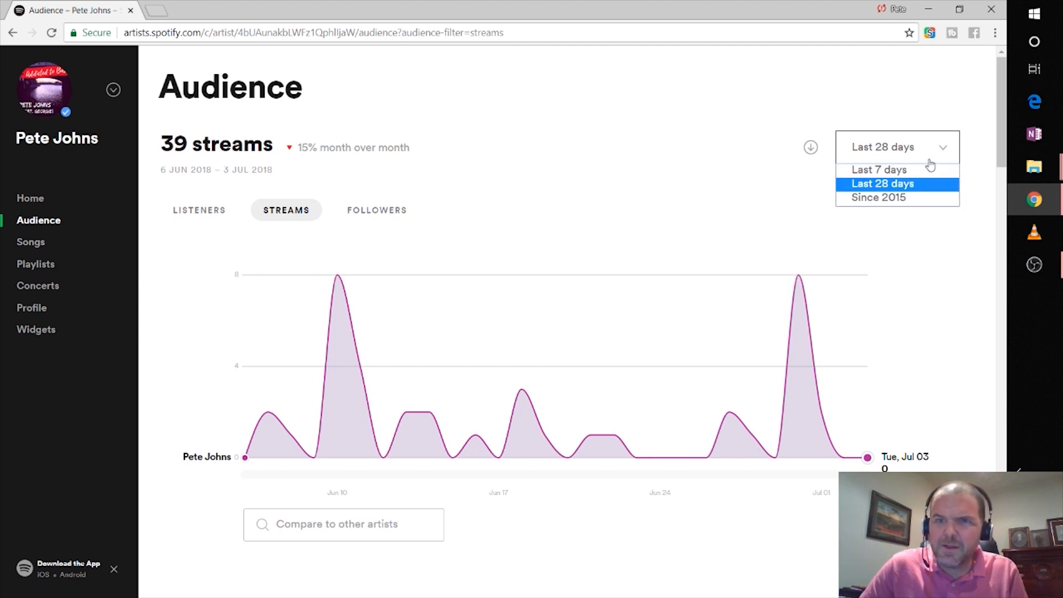
click(912, 197)
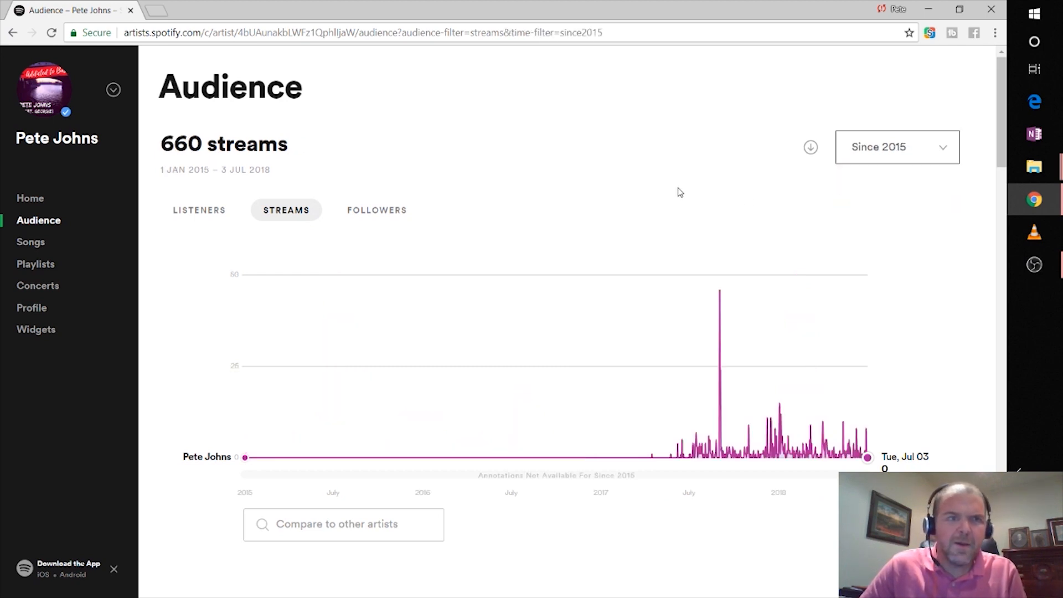
click(953, 154)
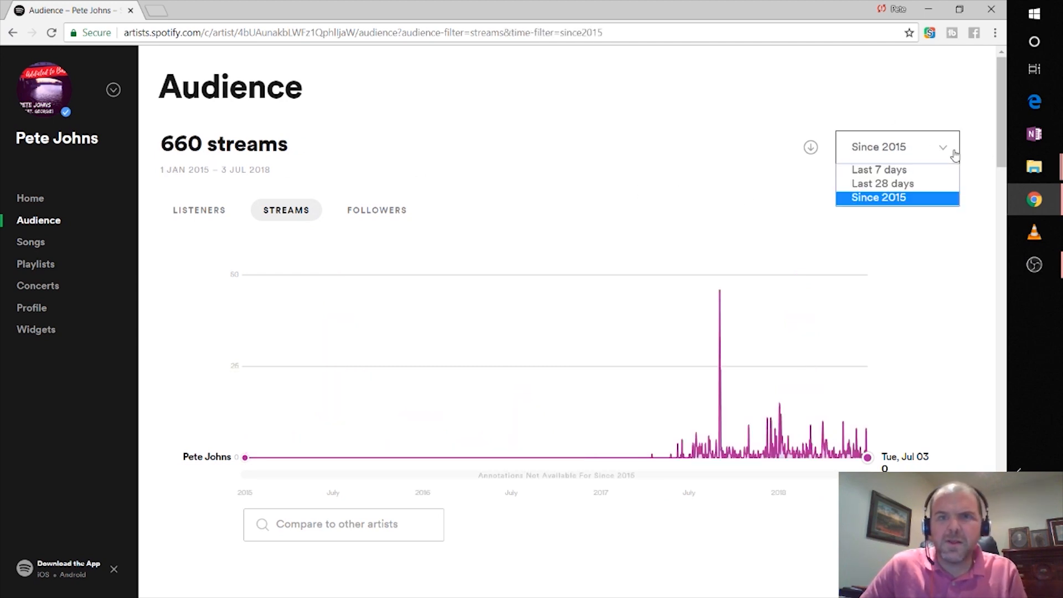
click(543, 128)
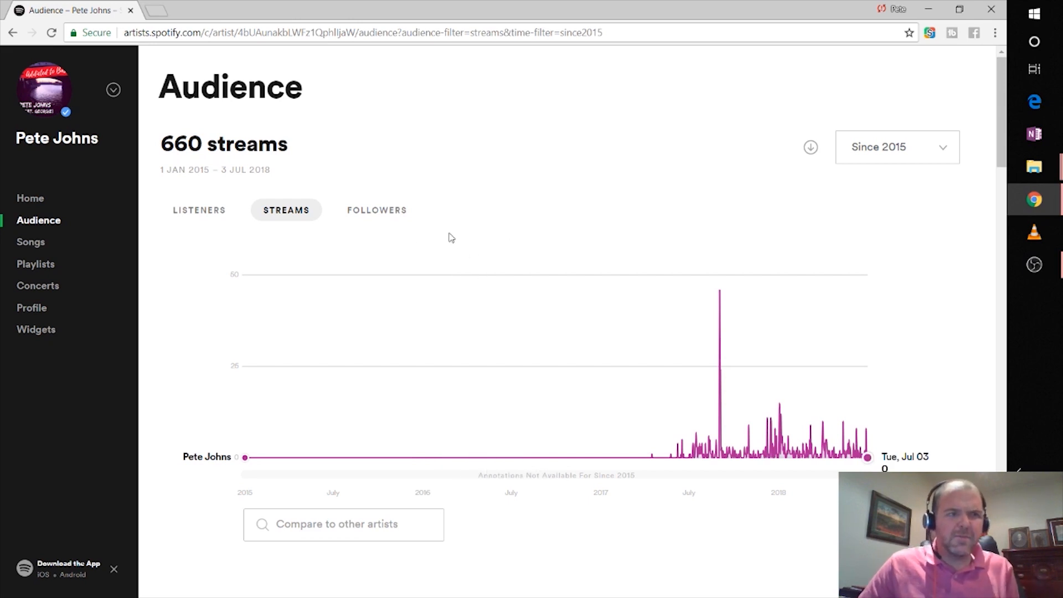
Open the artist's Songs statistics and look through the song list for the last 28 days
click(43, 249)
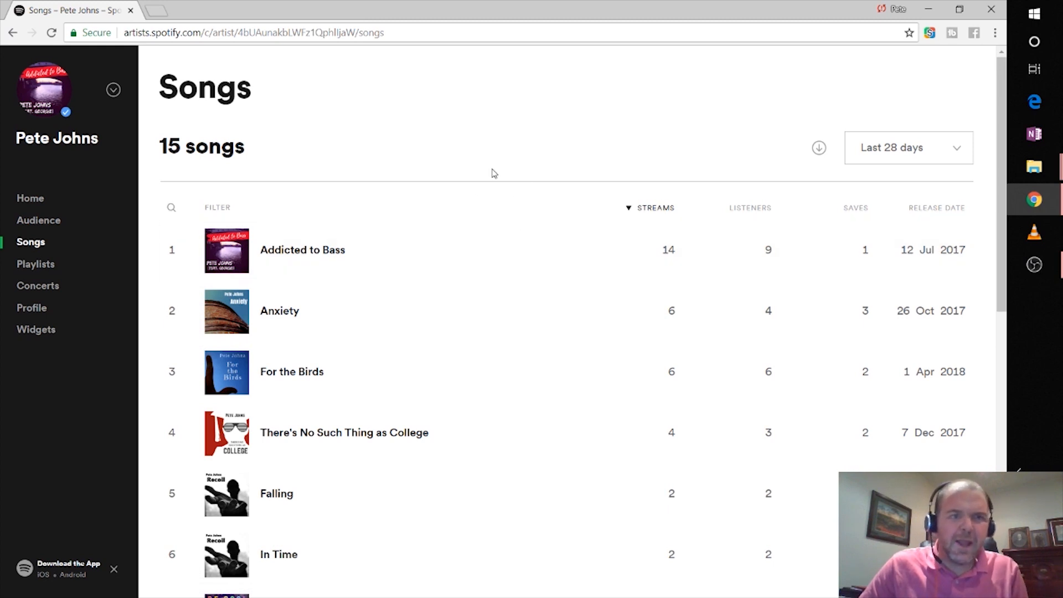
scroll(493, 172, down, 5)
scroll(493, 172, up, 5)
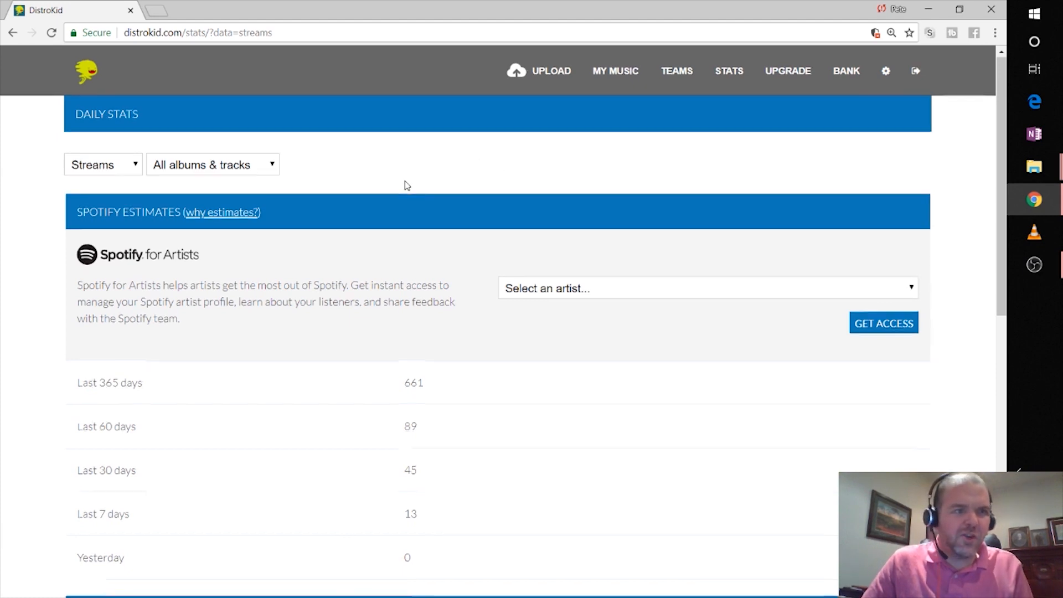
Compare the Spotify stream estimates for the last 365, 60, 30 and 7 days on DistroKid's Daily Stats page
scroll(405, 183, down, 1)
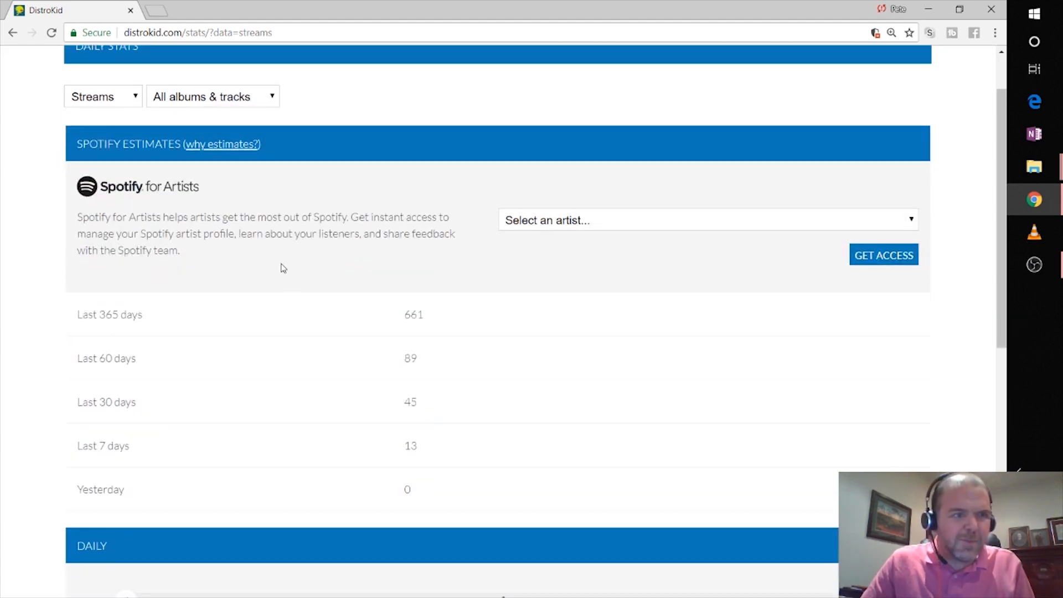
scroll(281, 298, down, 2)
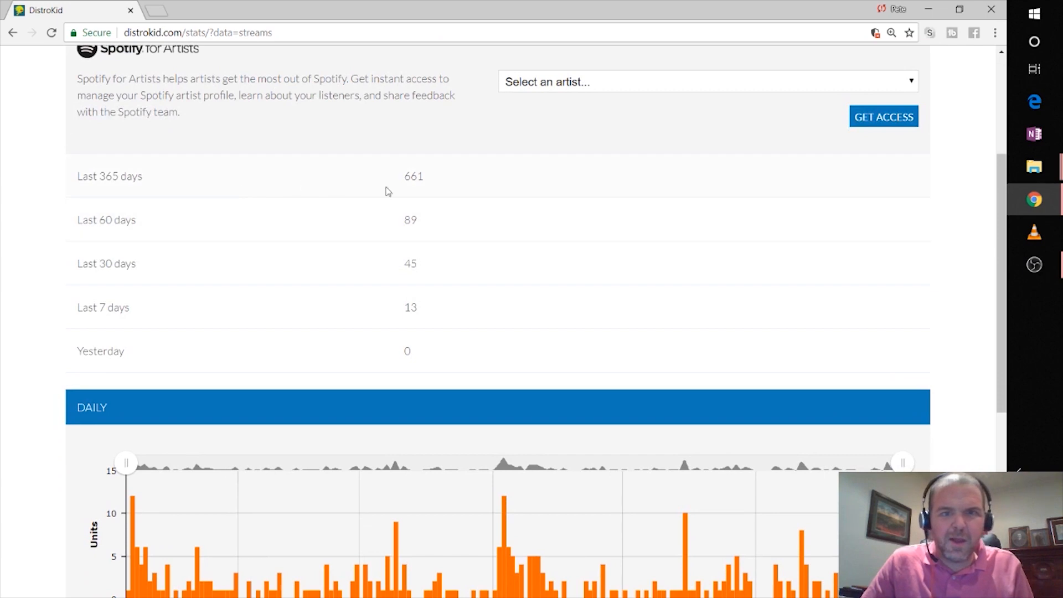
drag(427, 351, 397, 185)
click(259, 198)
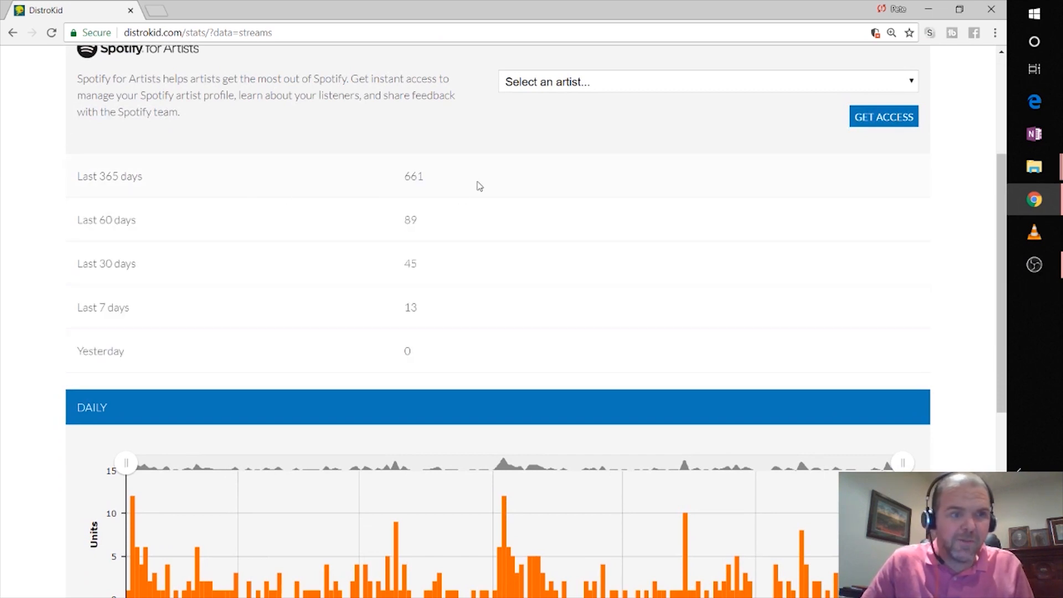
scroll(466, 186, up, 1)
scroll(392, 219, down, 1)
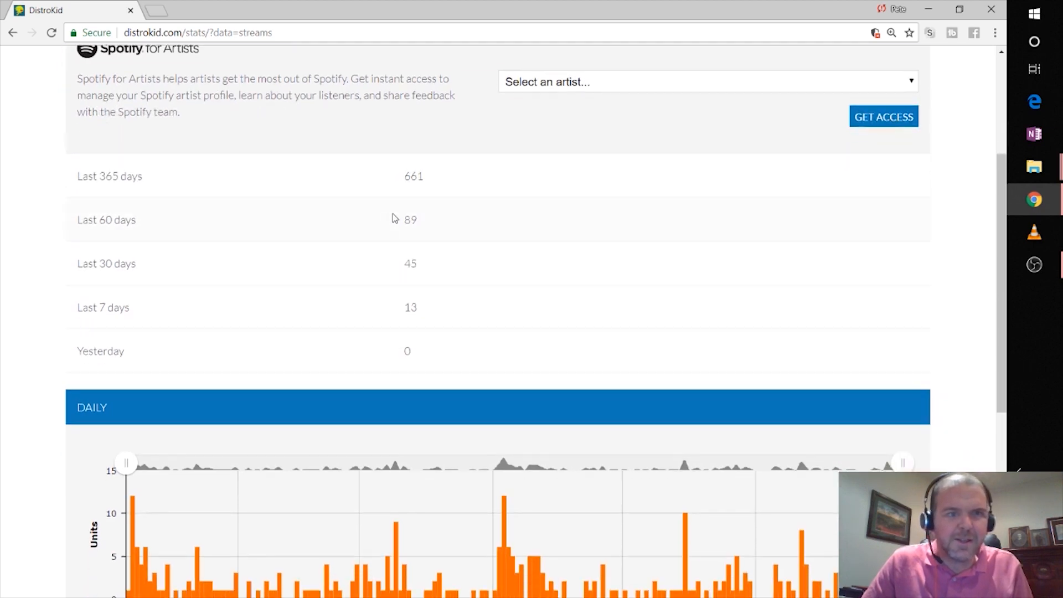
drag(451, 308, 78, 314)
click(537, 299)
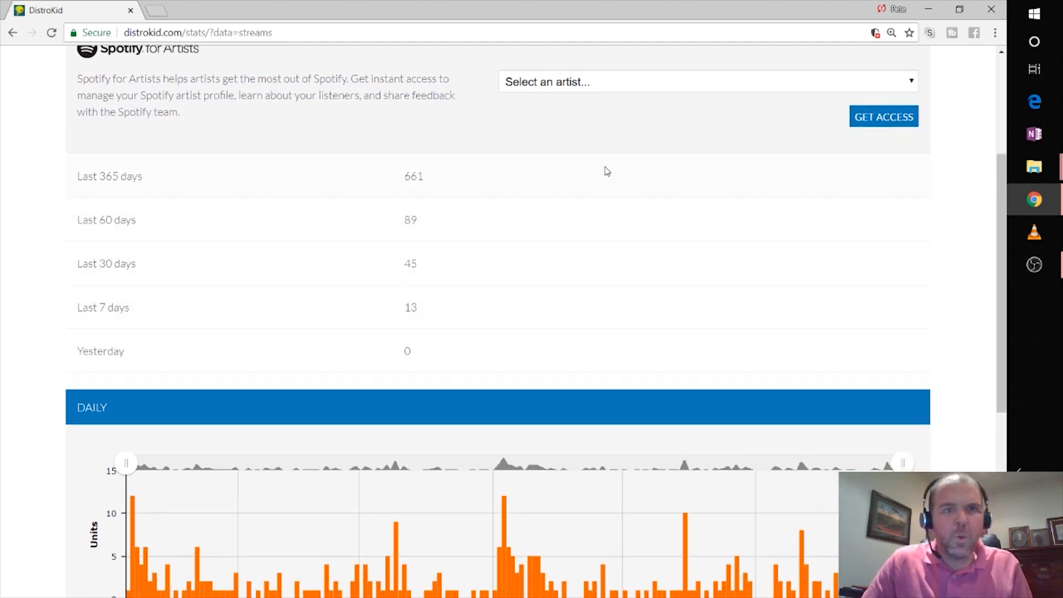
scroll(392, 193, up, 1)
scroll(549, 224, down, 3)
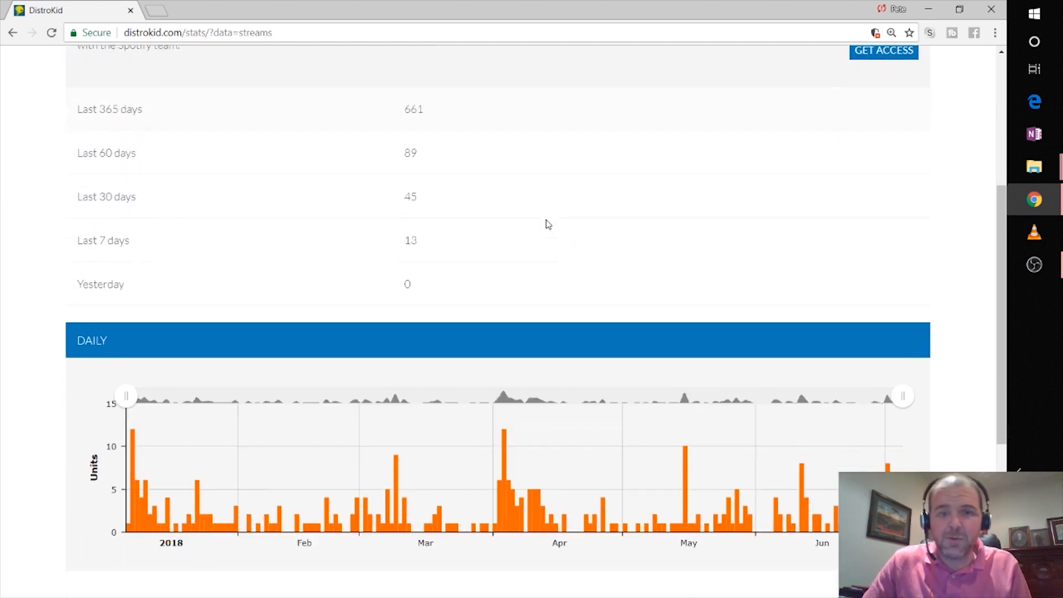
Inspect the daily streams chart for all albums and tracks, including the units for late June 2018
mouse_move(889, 415)
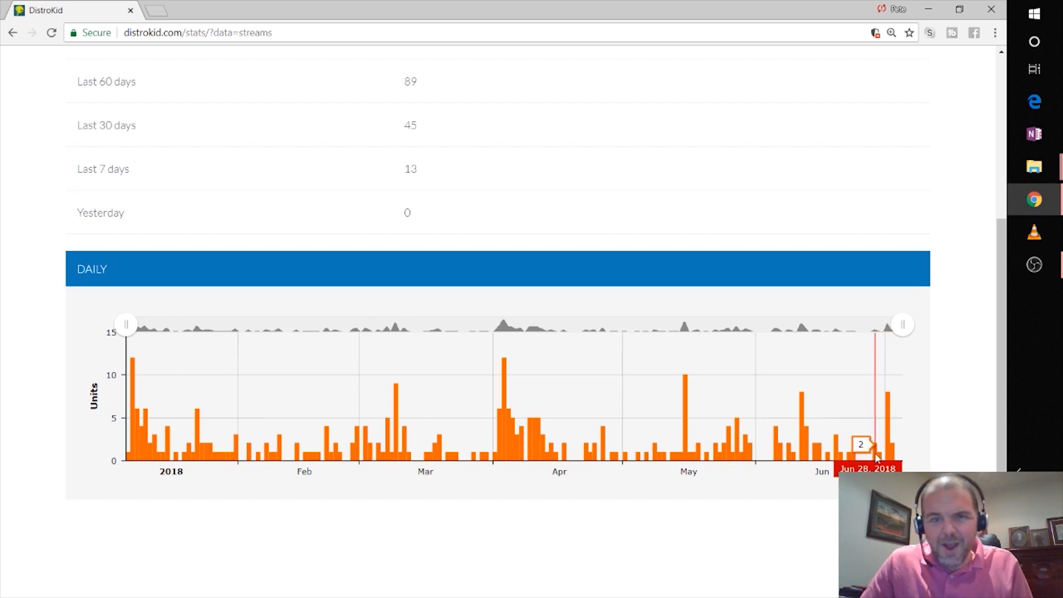
scroll(760, 184, down, 4)
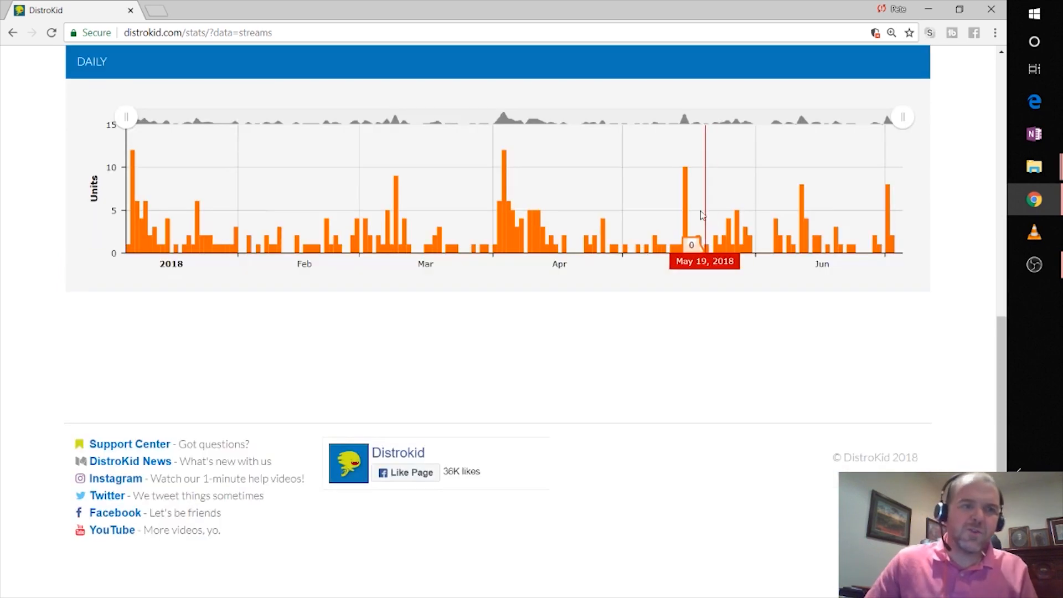
scroll(550, 297, up, 10)
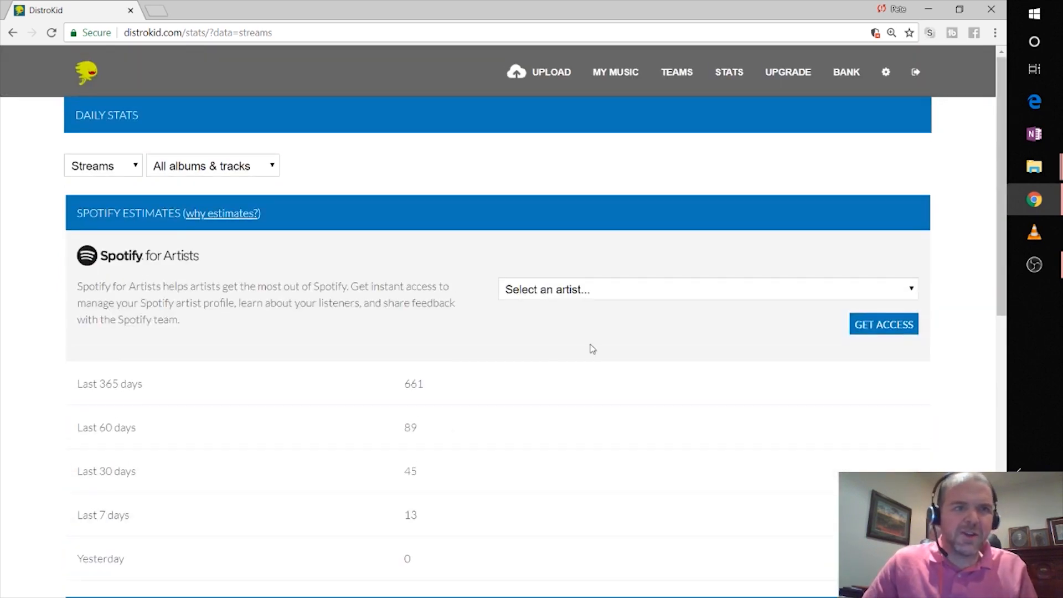
scroll(580, 375, down, 4)
scroll(587, 345, down, 1)
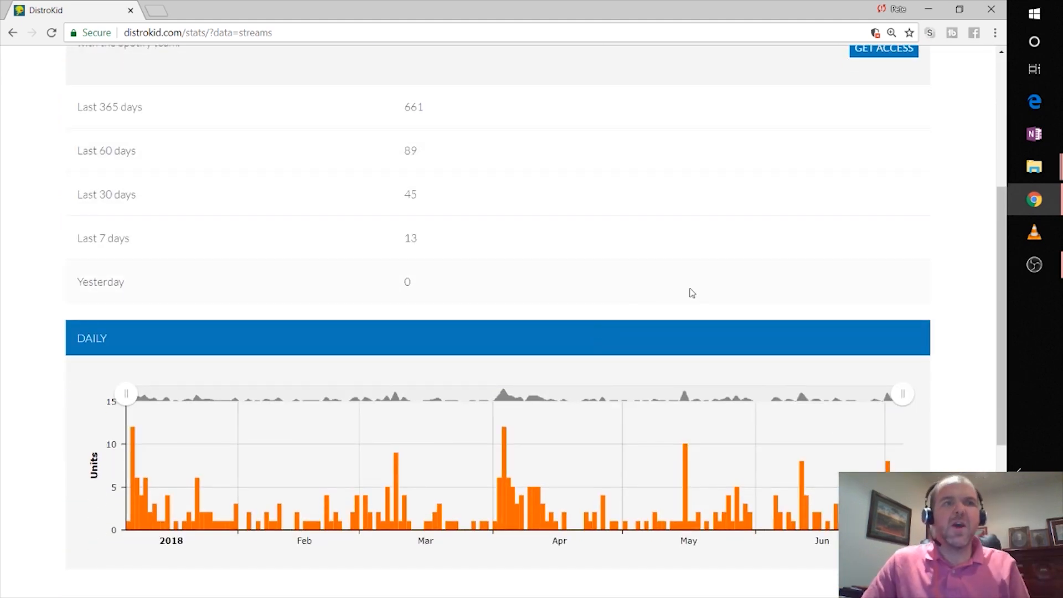
scroll(666, 273, down, 4)
scroll(668, 273, down, 2)
scroll(667, 271, up, 10)
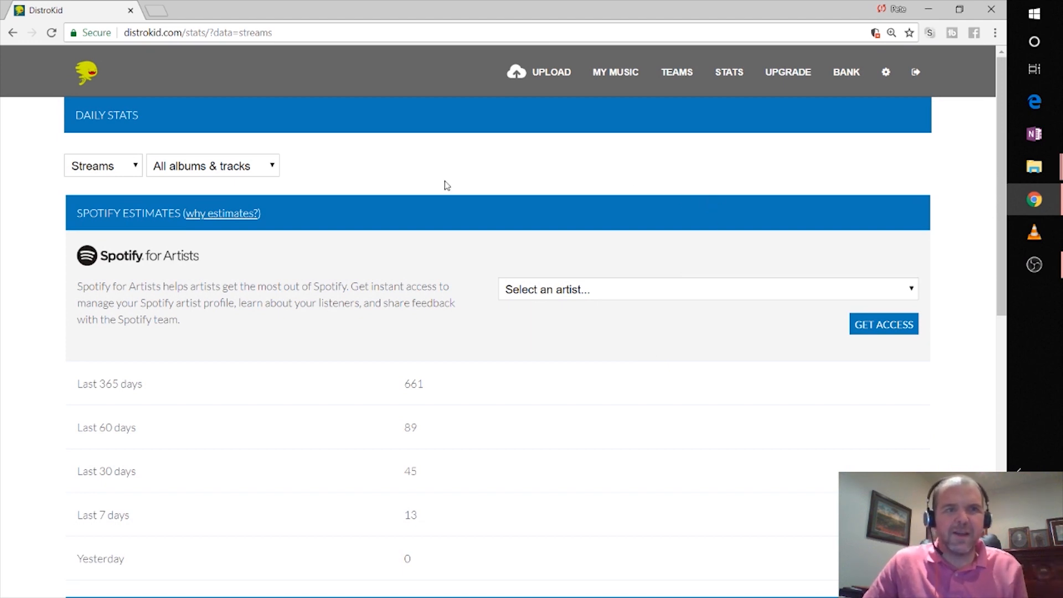
Check which stats types and which album or track filters are available for the daily stats
click(135, 173)
click(137, 173)
click(232, 171)
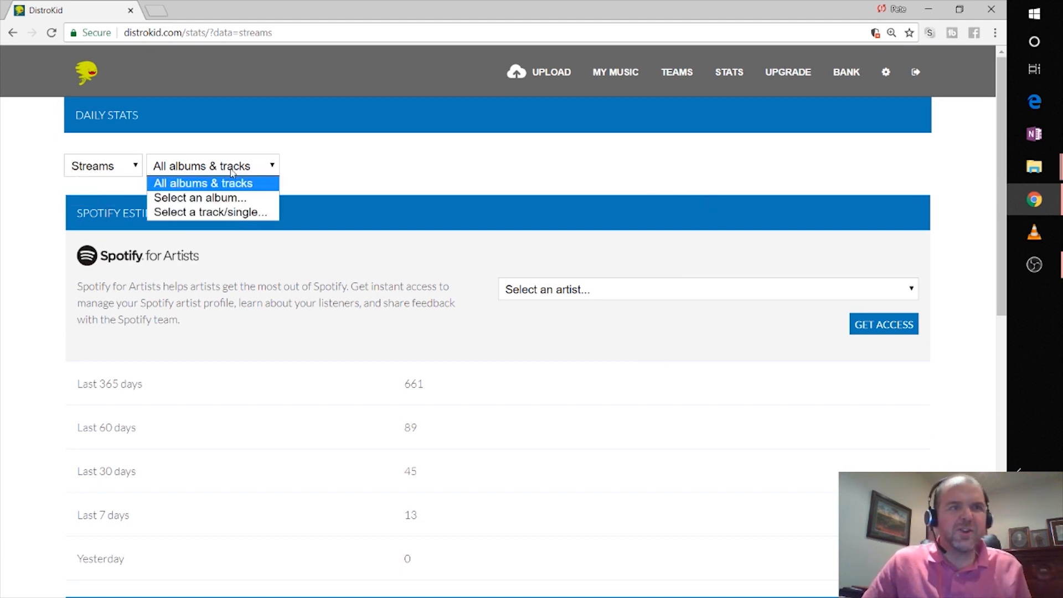
click(333, 166)
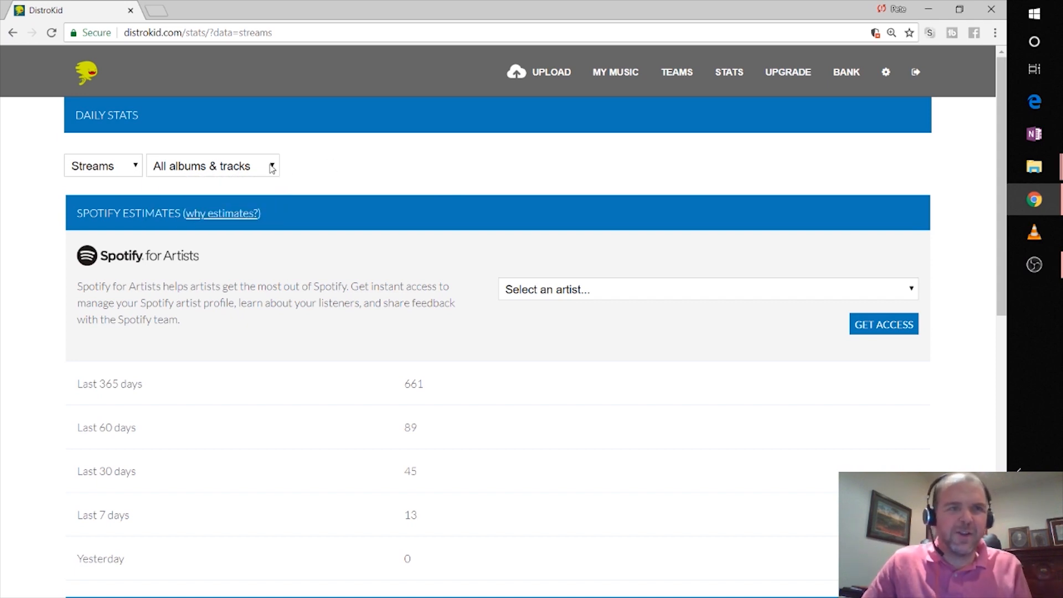
click(272, 169)
click(329, 174)
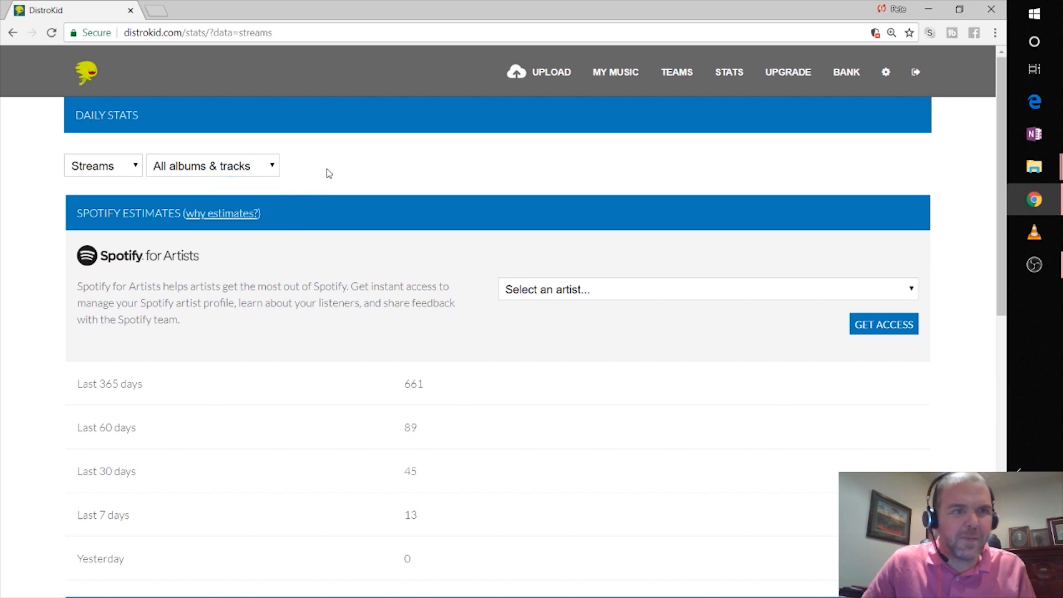
Filter the daily stream stats by album and display the results for Recoil
click(272, 166)
click(246, 198)
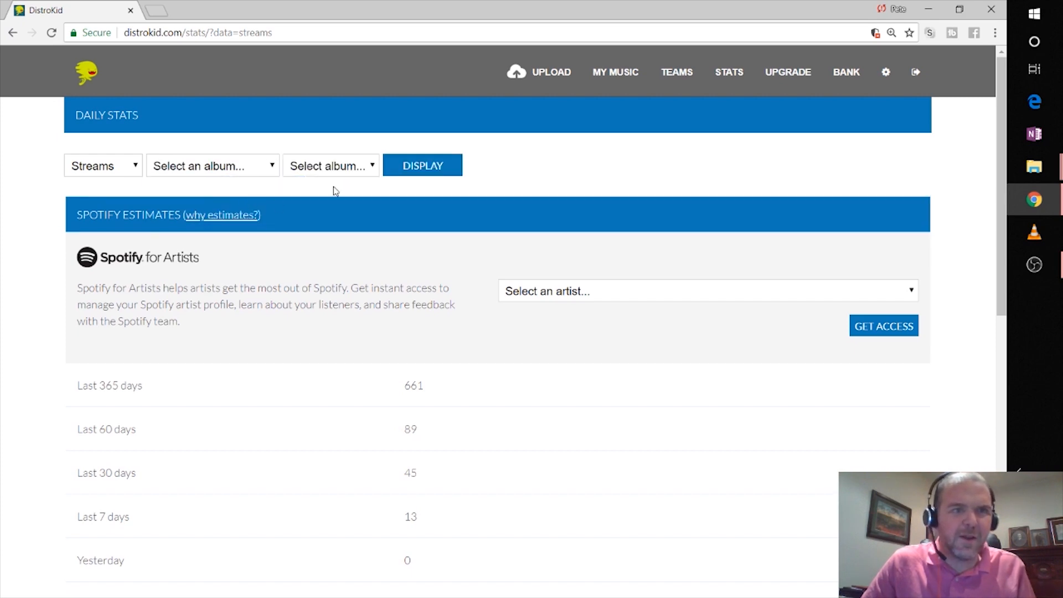
click(352, 172)
click(348, 198)
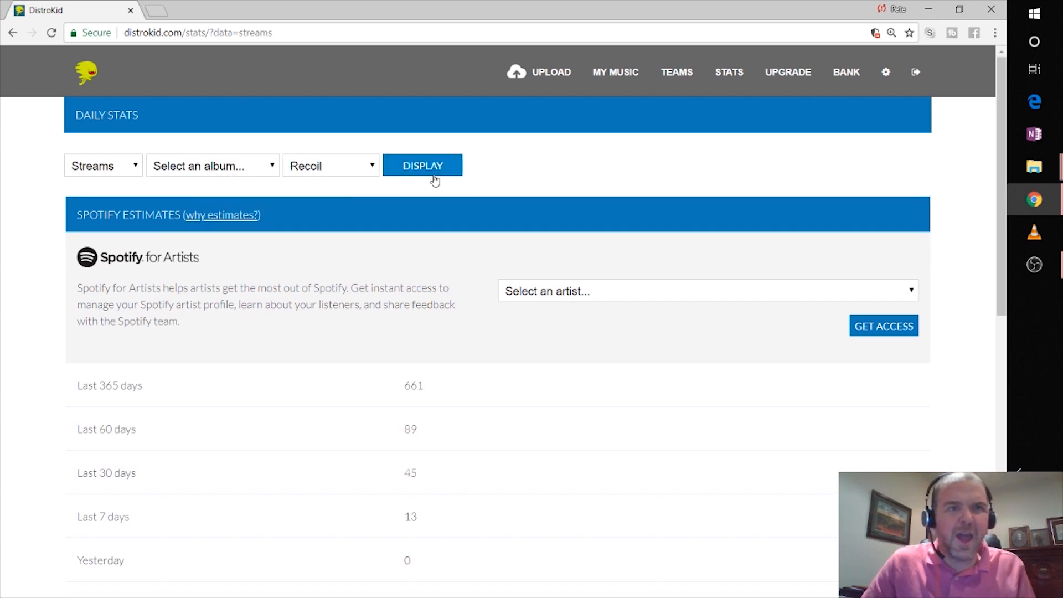
click(430, 169)
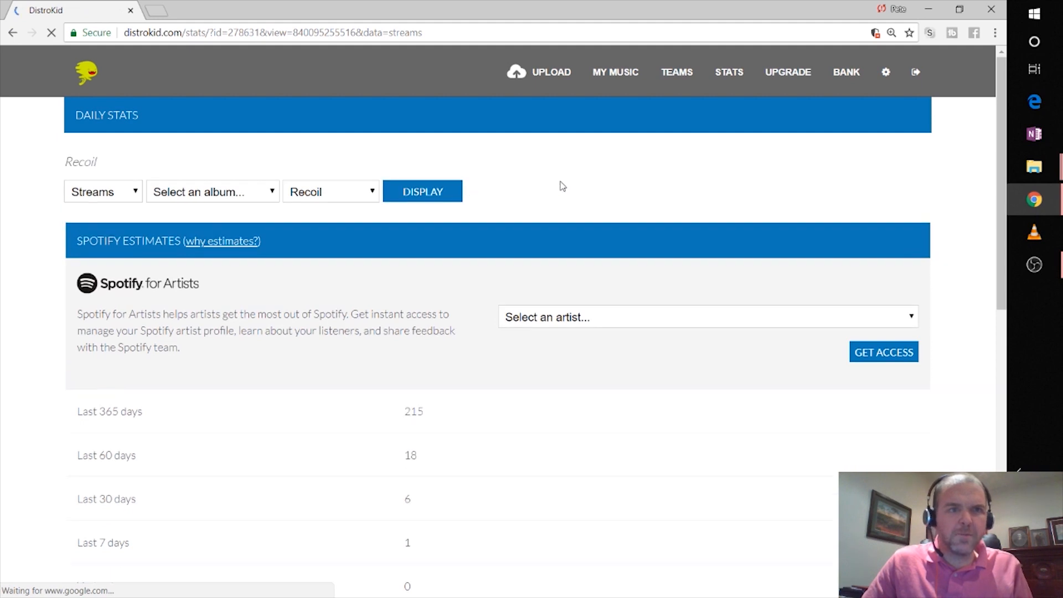
Examine Recoil's Spotify stream estimates per period and its daily streams chart
scroll(560, 181, down, 4)
scroll(494, 232, down, 4)
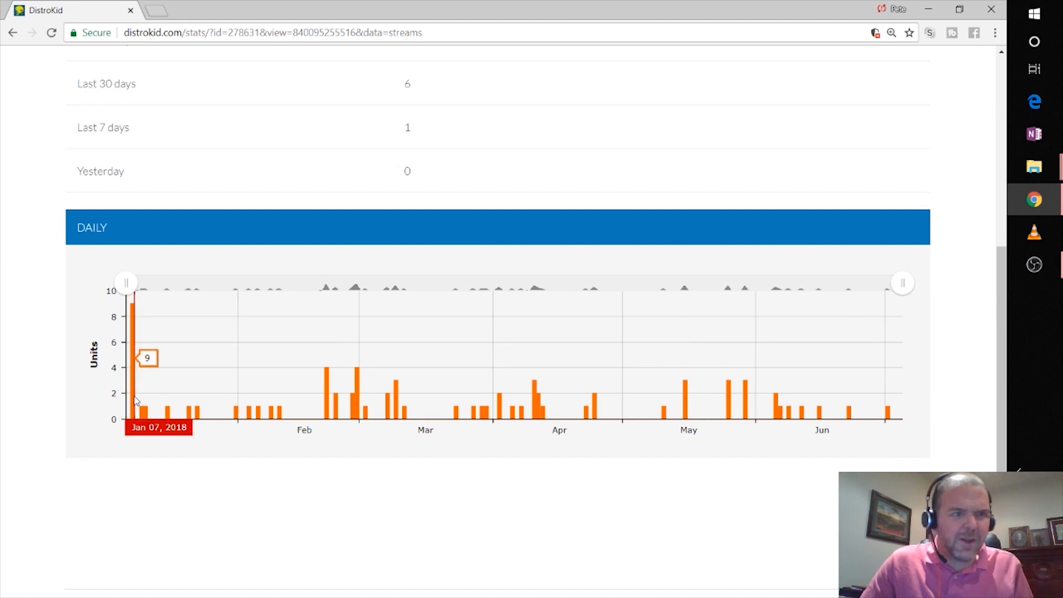
scroll(285, 213, up, 4)
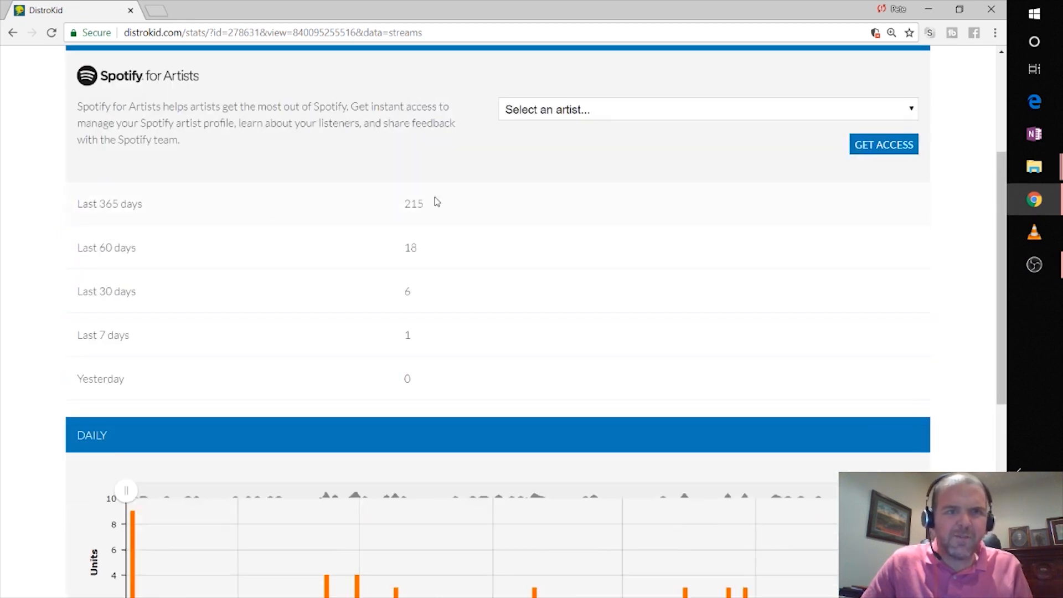
scroll(424, 212, down, 4)
scroll(424, 213, down, 2)
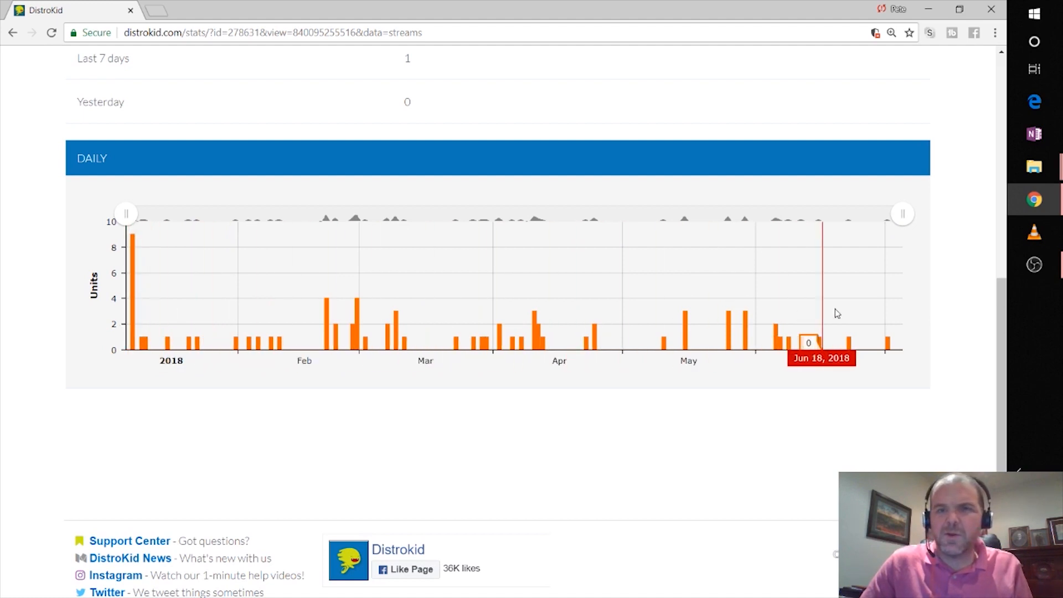
scroll(969, 223, up, 7)
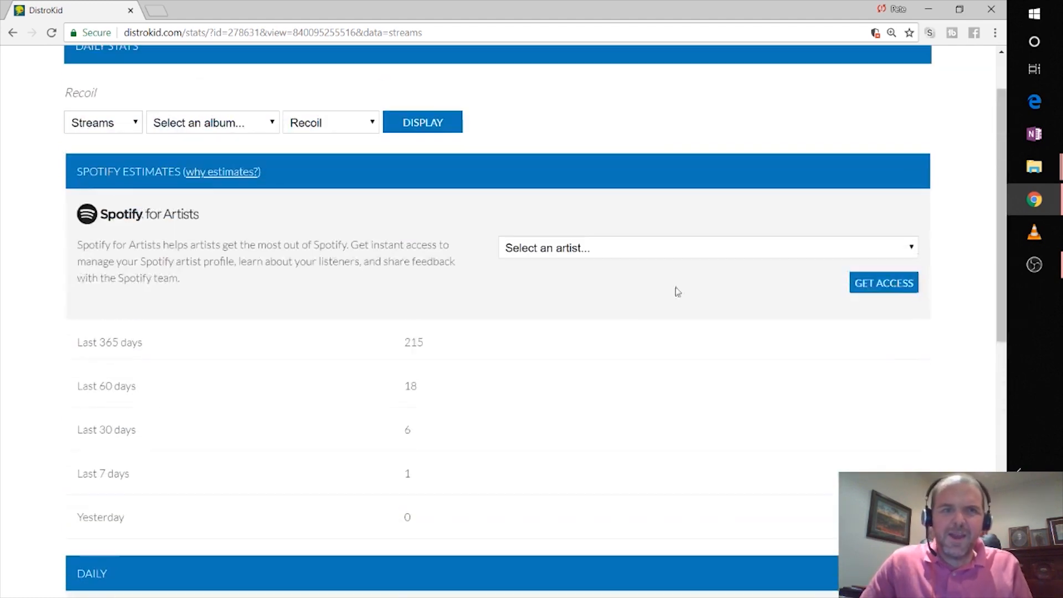
scroll(602, 338, up, 2)
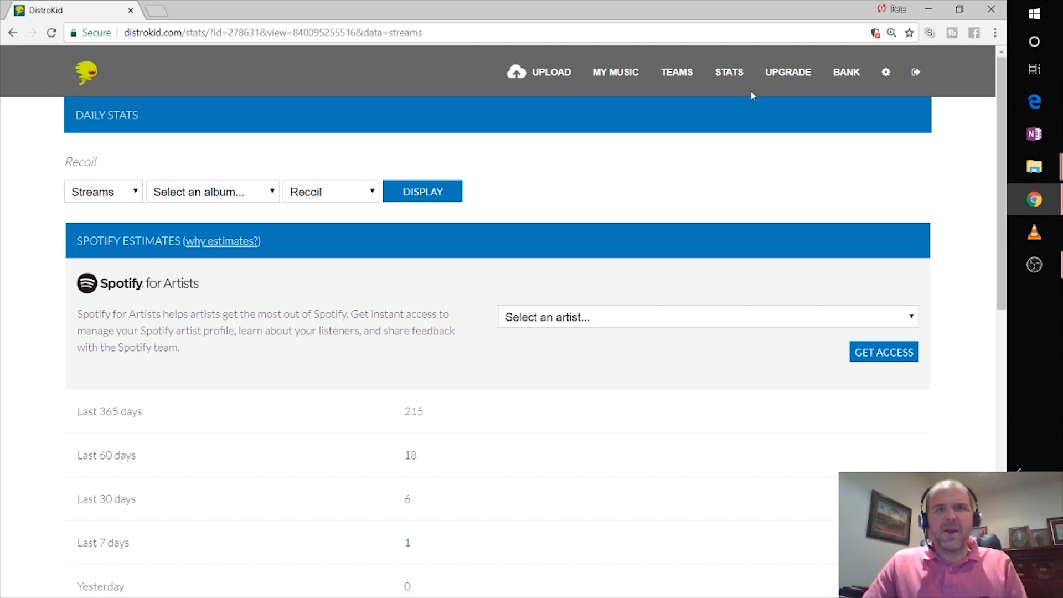
Open the DistroKid Bank page and expand the total earnings breakdown by store to review each store's earnings
click(852, 77)
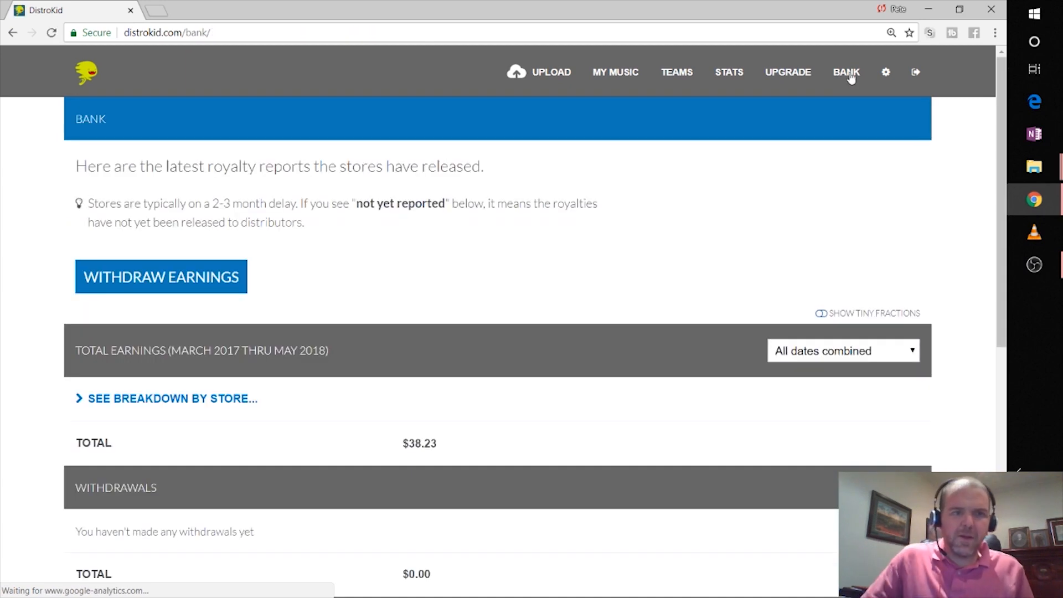
scroll(502, 242, down, 2)
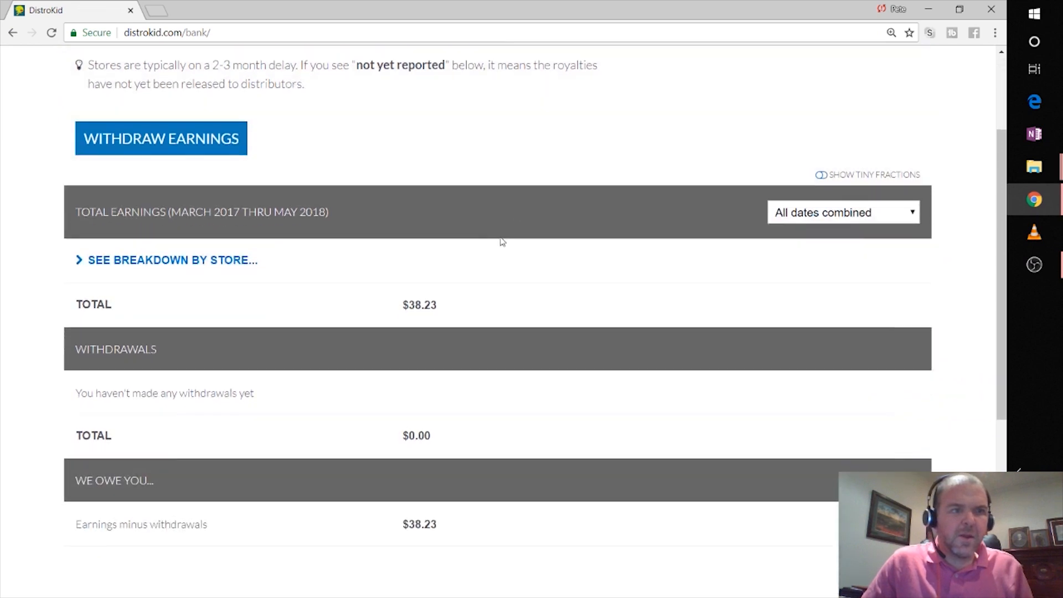
click(86, 264)
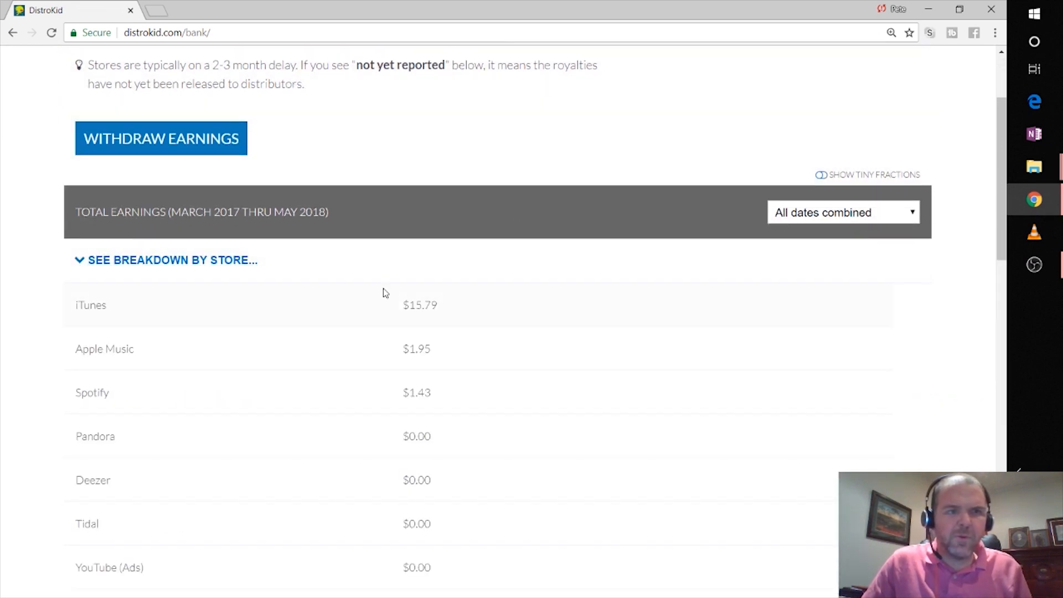
scroll(383, 289, down, 1)
scroll(387, 292, down, 2)
scroll(322, 296, up, 4)
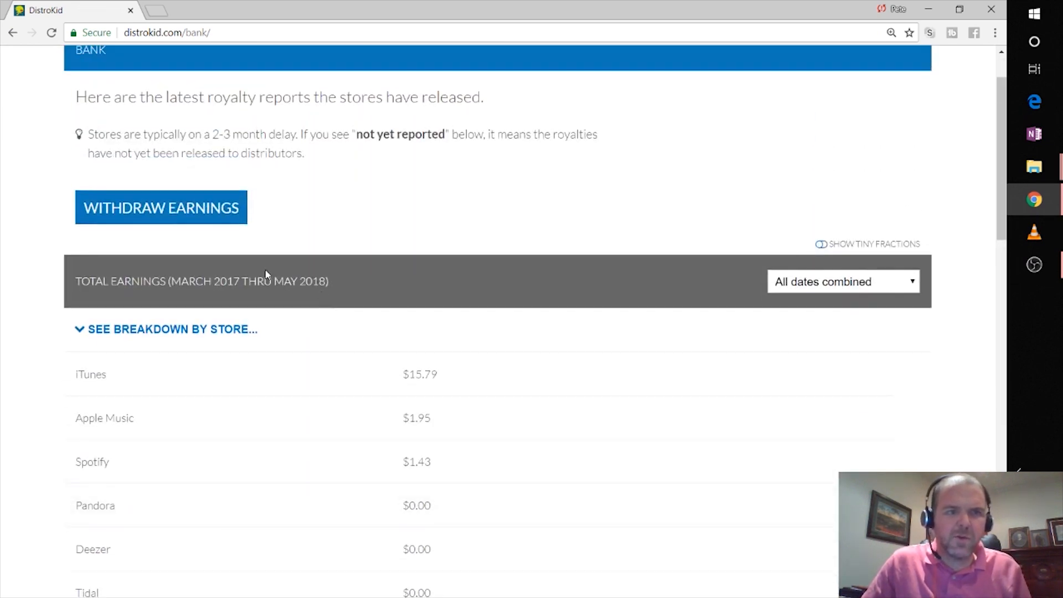
scroll(277, 293, down, 3)
scroll(298, 331, down, 6)
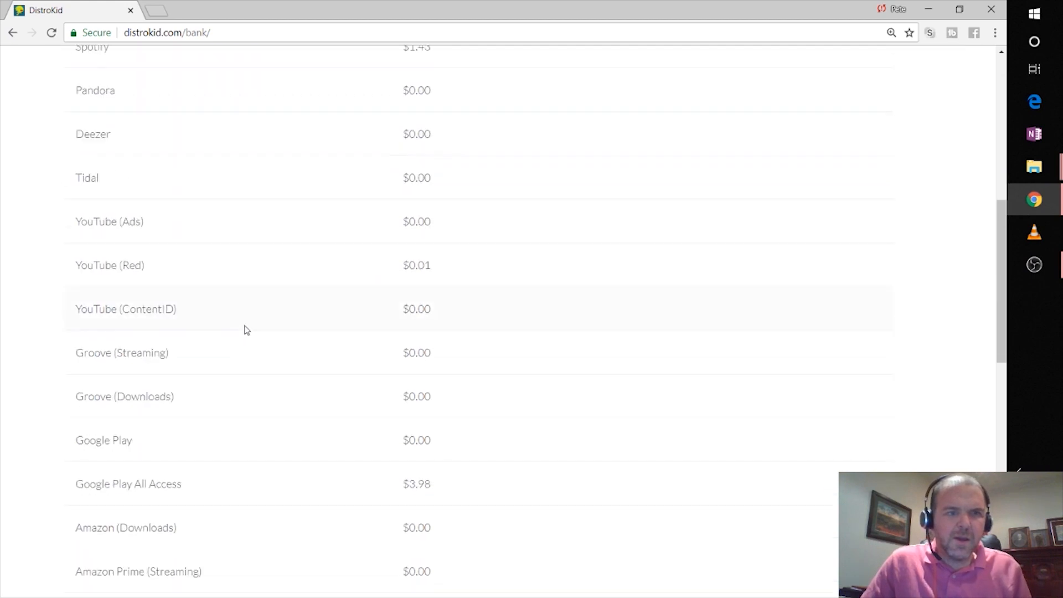
scroll(672, 222, up, 7)
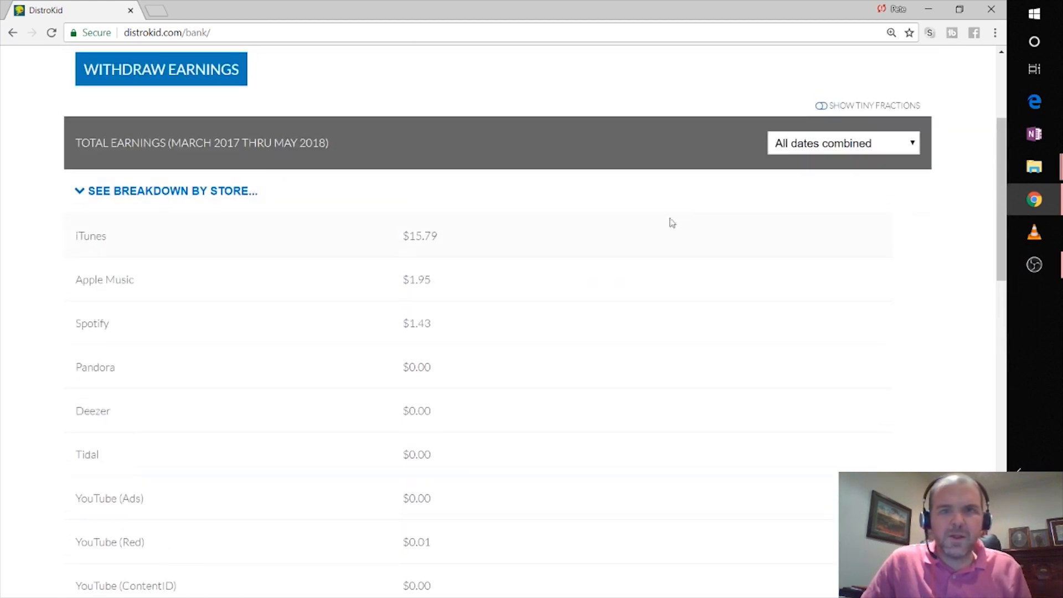
Show tiny fractions in the store earnings and open the excruciating detail report
click(844, 108)
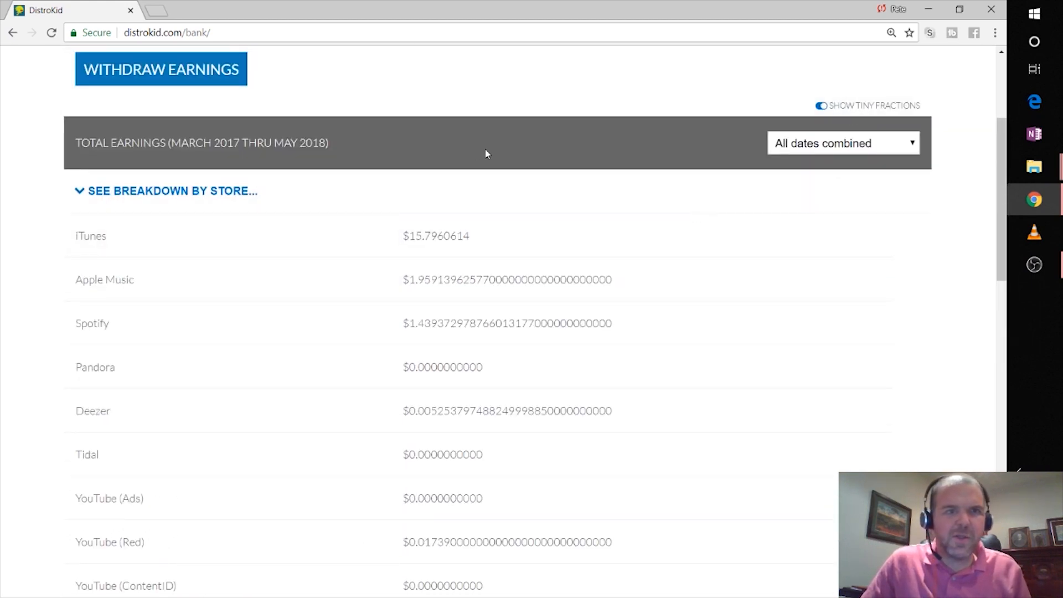
scroll(488, 161, down, 13)
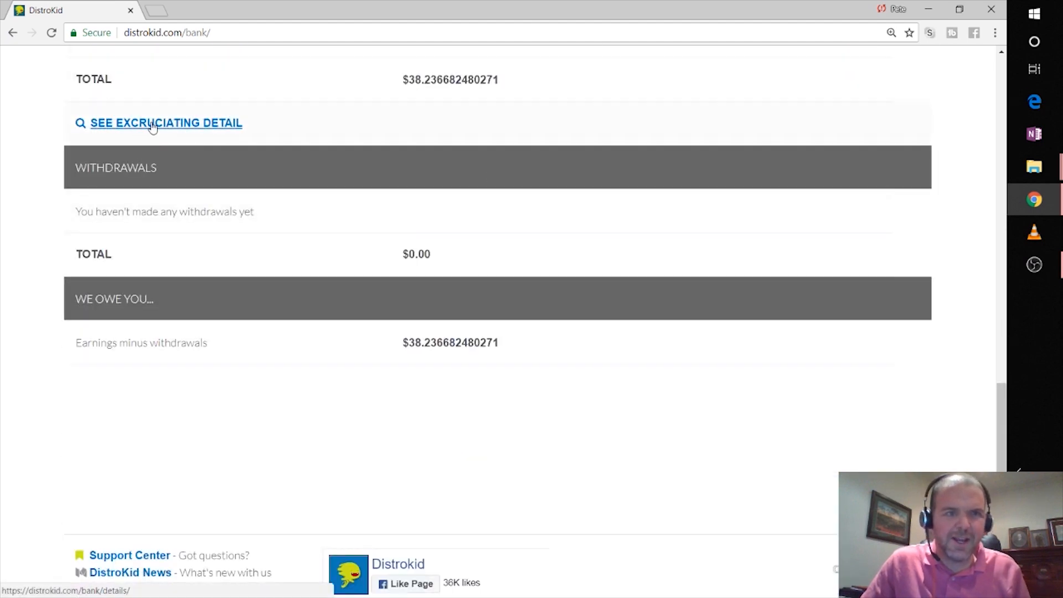
click(153, 126)
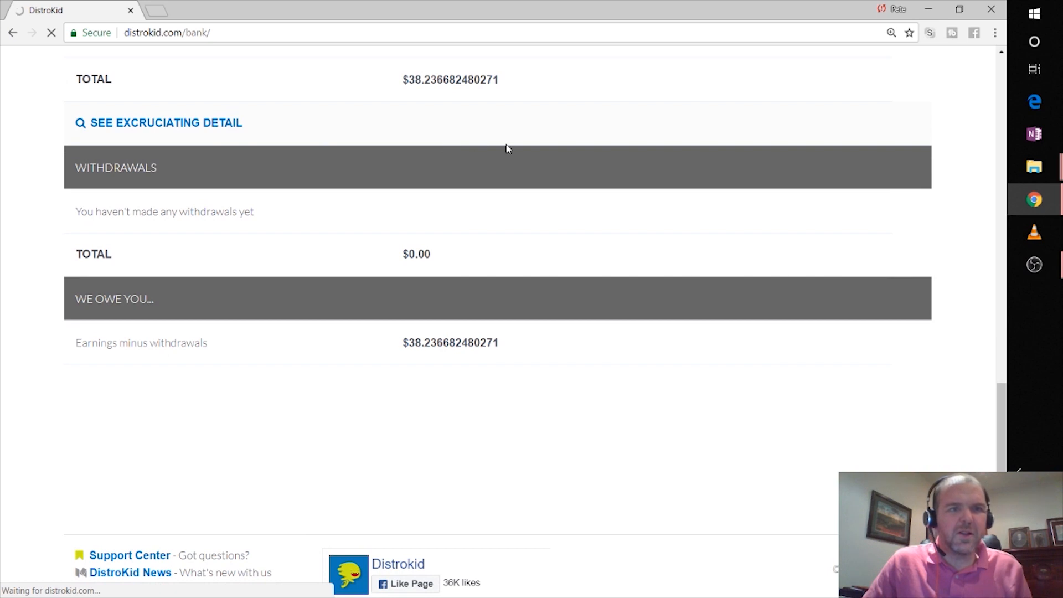
scroll(540, 195, up, 12)
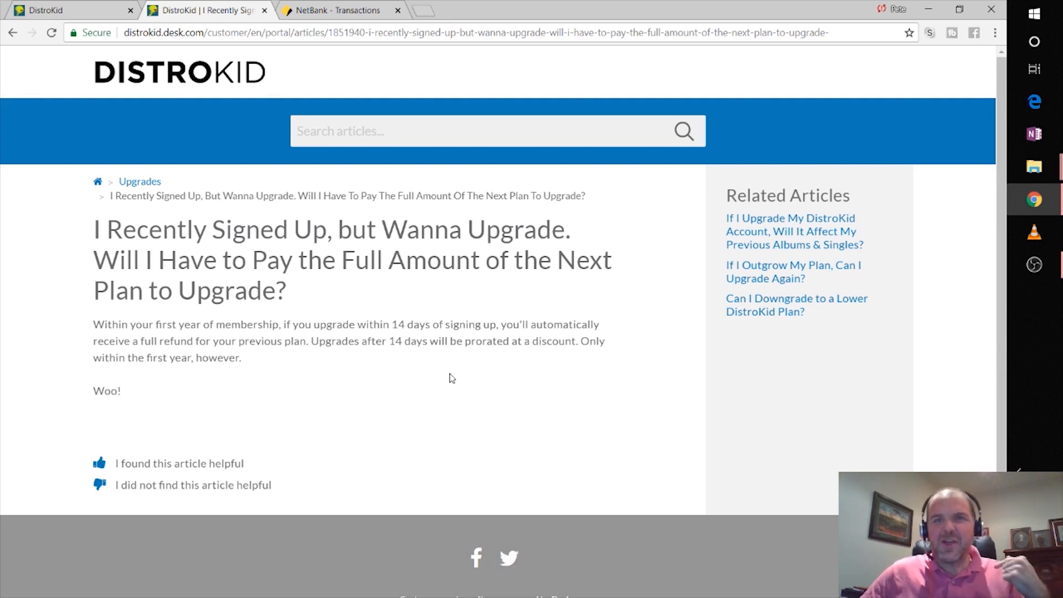
Open the related help article on downgrading to a lower DistroKid plan
click(774, 304)
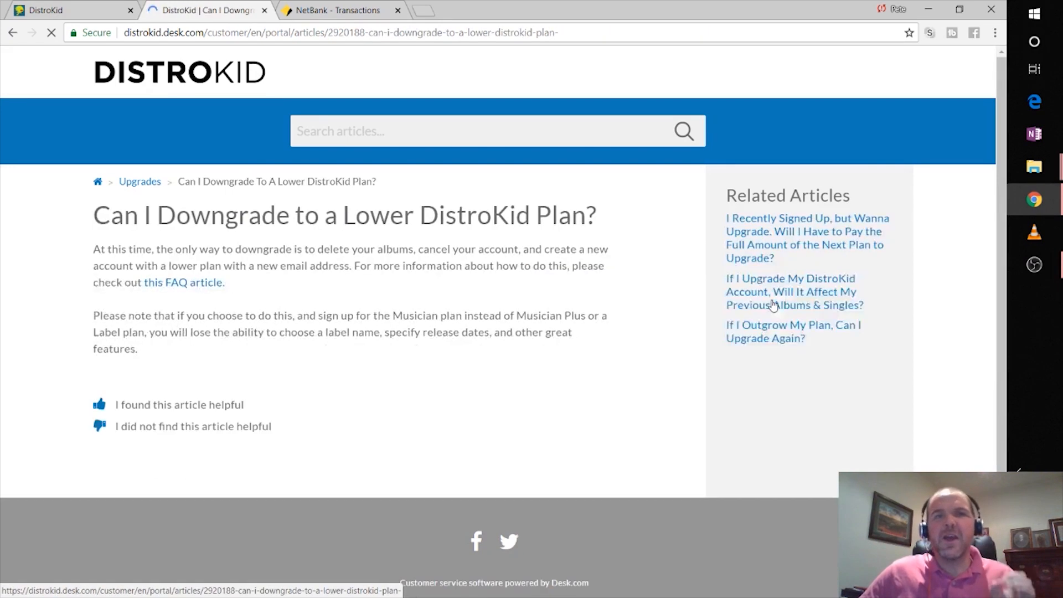